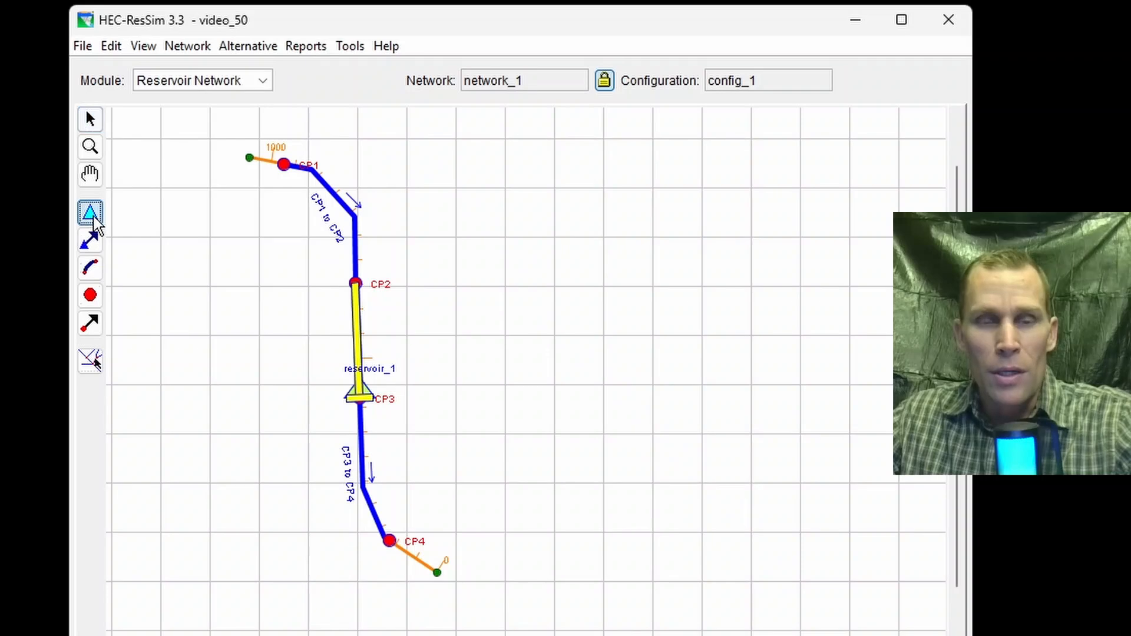
Step: Open the properties of reservoir_1 for editing in the Reservoir Editor and select it as the active reservoir
{"action": "right_click", "coordinate": [356, 333]}
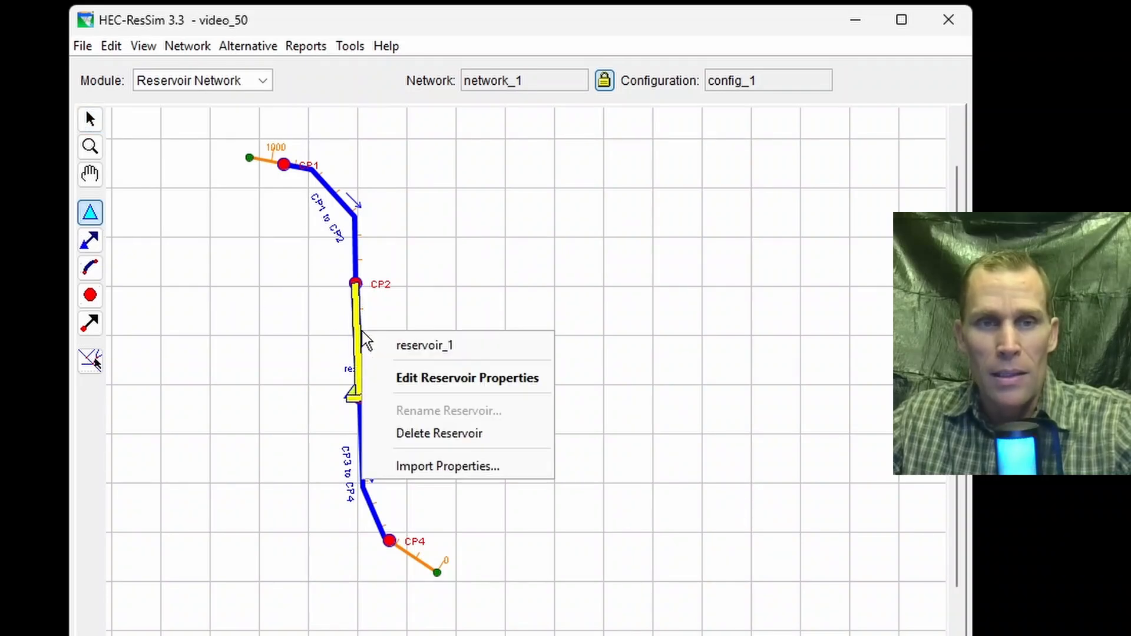
{"action": "left_click", "coordinate": [409, 378]}
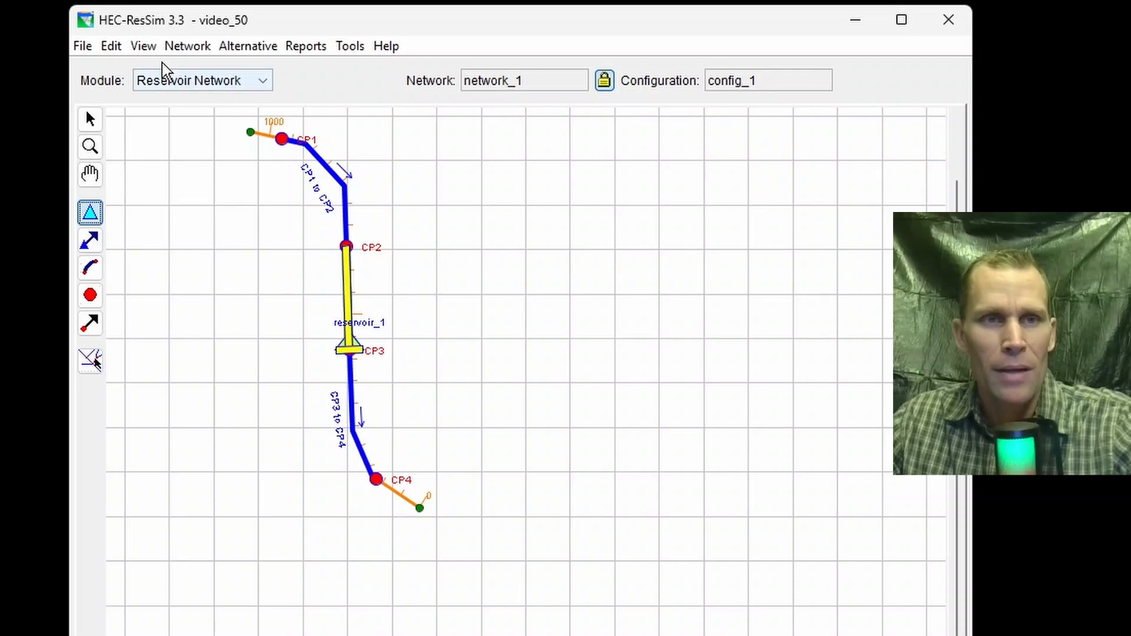
{"action": "left_click", "coordinate": [111, 46]}
{"action": "left_click", "coordinate": [147, 73]}
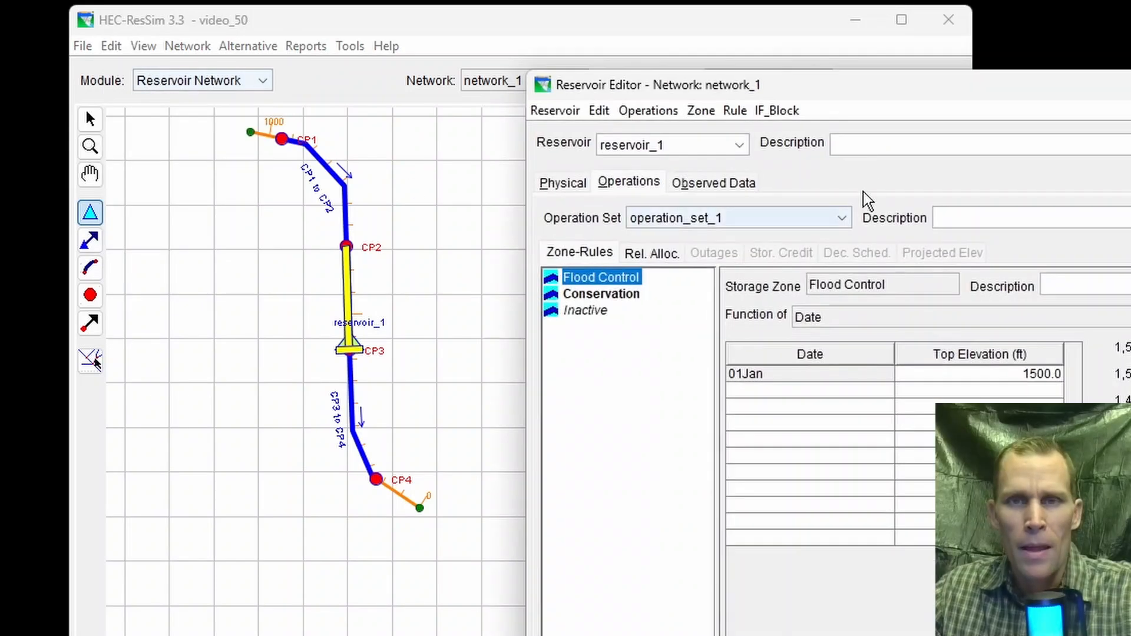
{"action": "left_click_drag", "start_coordinate": [855, 98], "coordinate": [796, 77]}
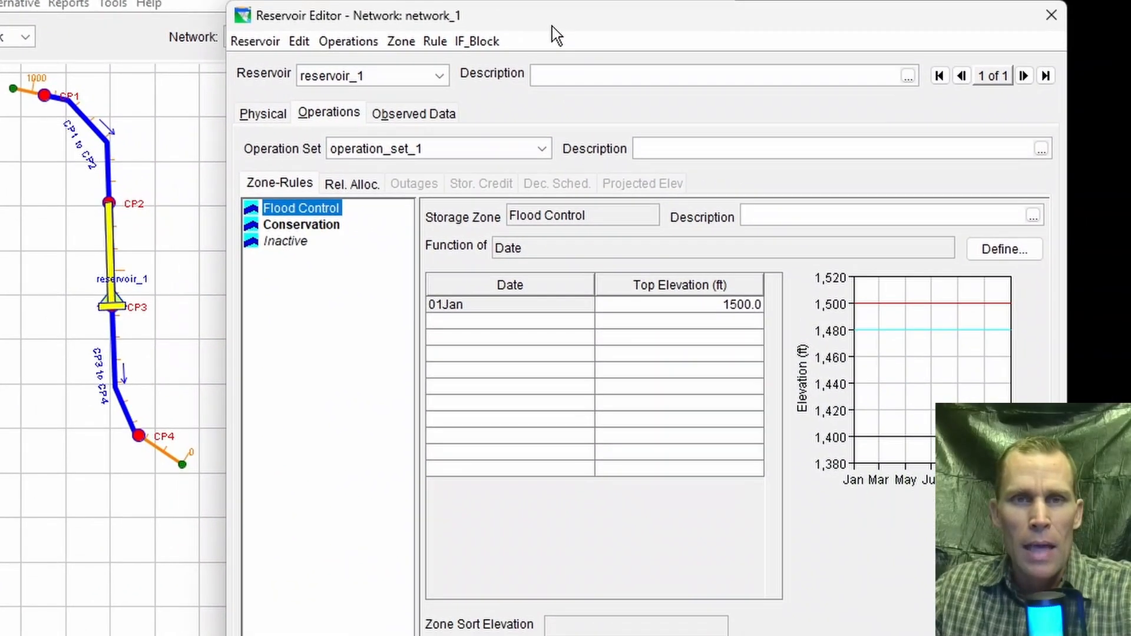
{"action": "left_click", "coordinate": [508, 93]}
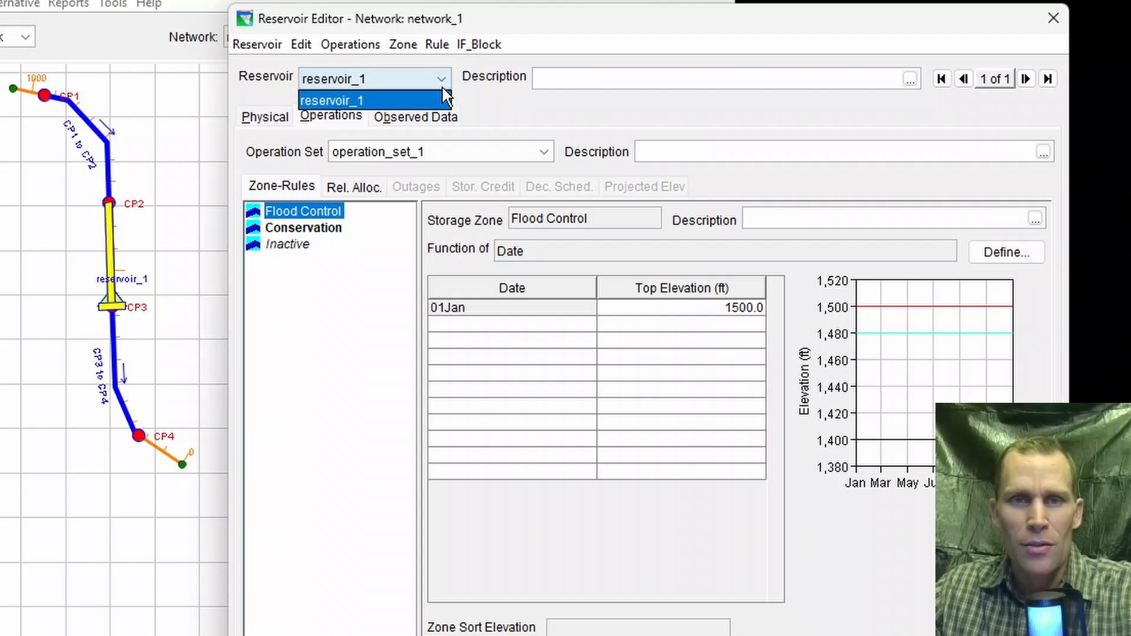
{"action": "left_click", "coordinate": [362, 101]}
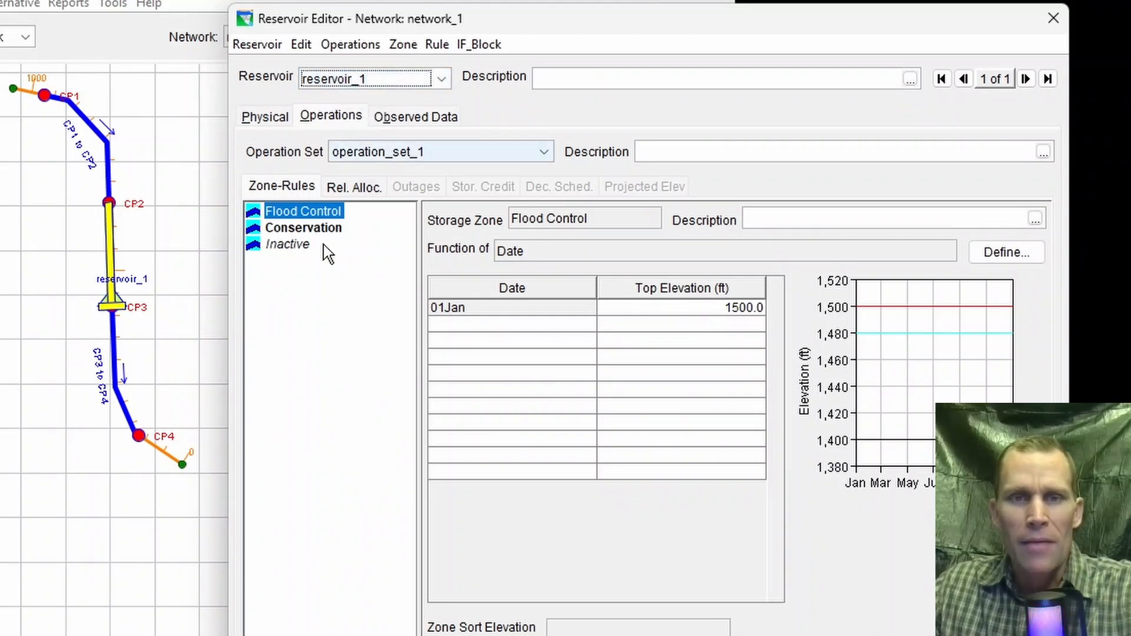
Step: Review reservoir_1's physical data and the Flood Control and Conservation zone elevations in operation_set_1
{"action": "left_click", "coordinate": [264, 121]}
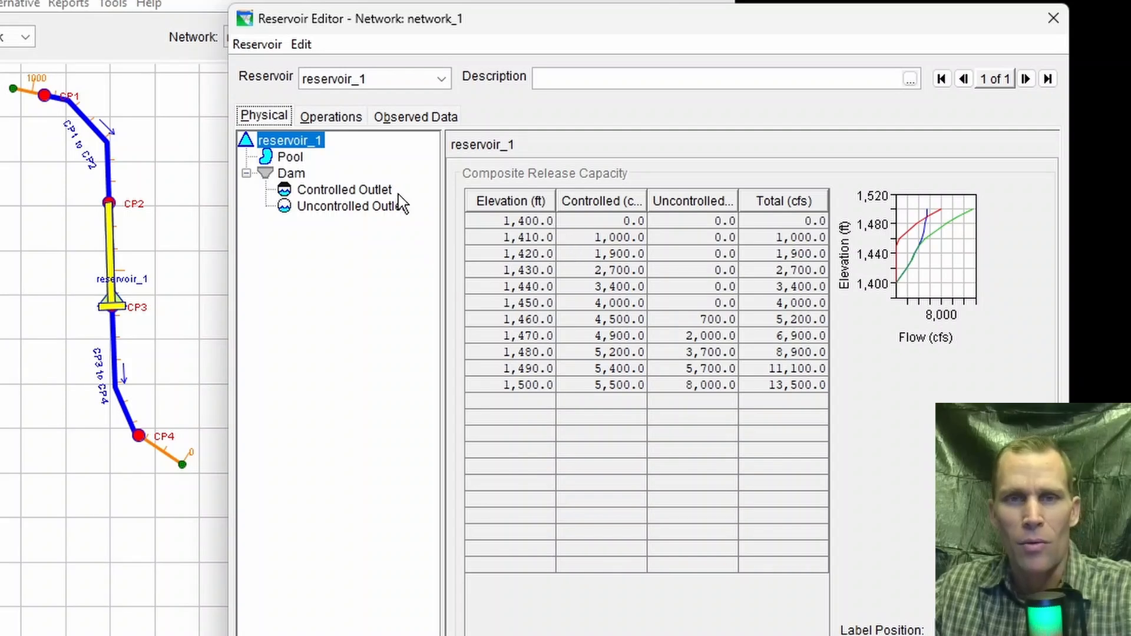
{"action": "left_click", "coordinate": [331, 118]}
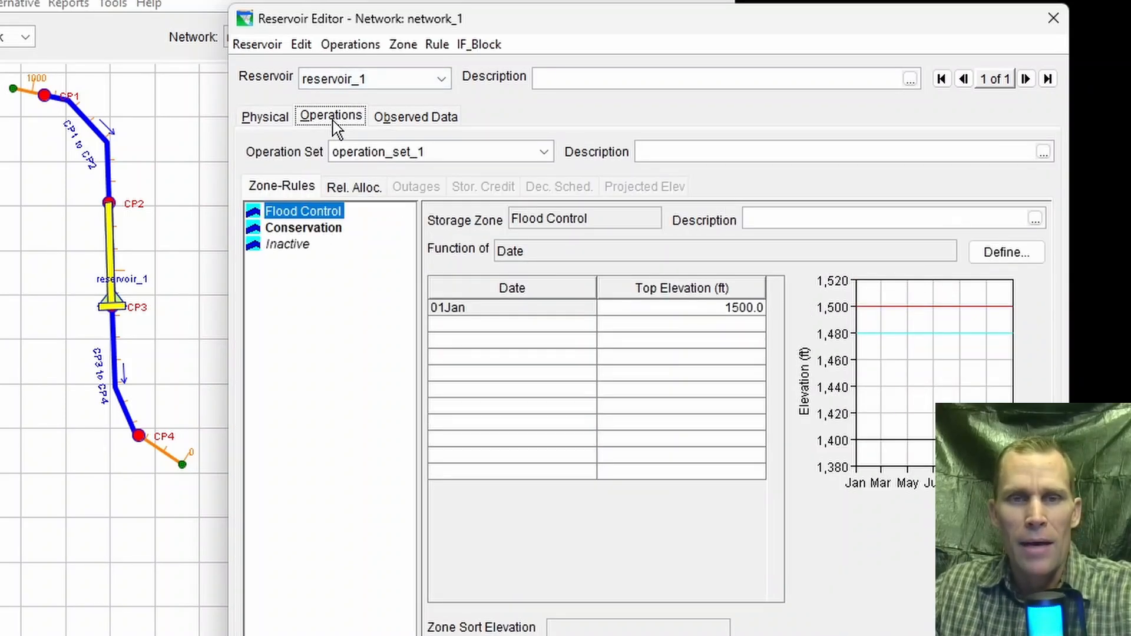
{"action": "left_click", "coordinate": [451, 154]}
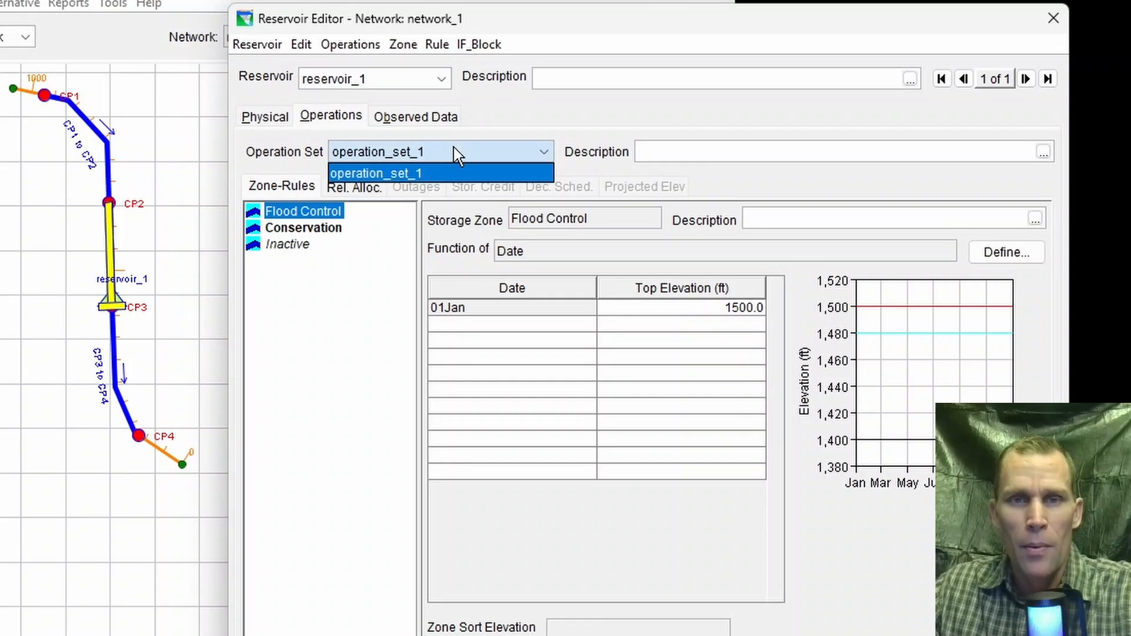
{"action": "left_click", "coordinate": [454, 171]}
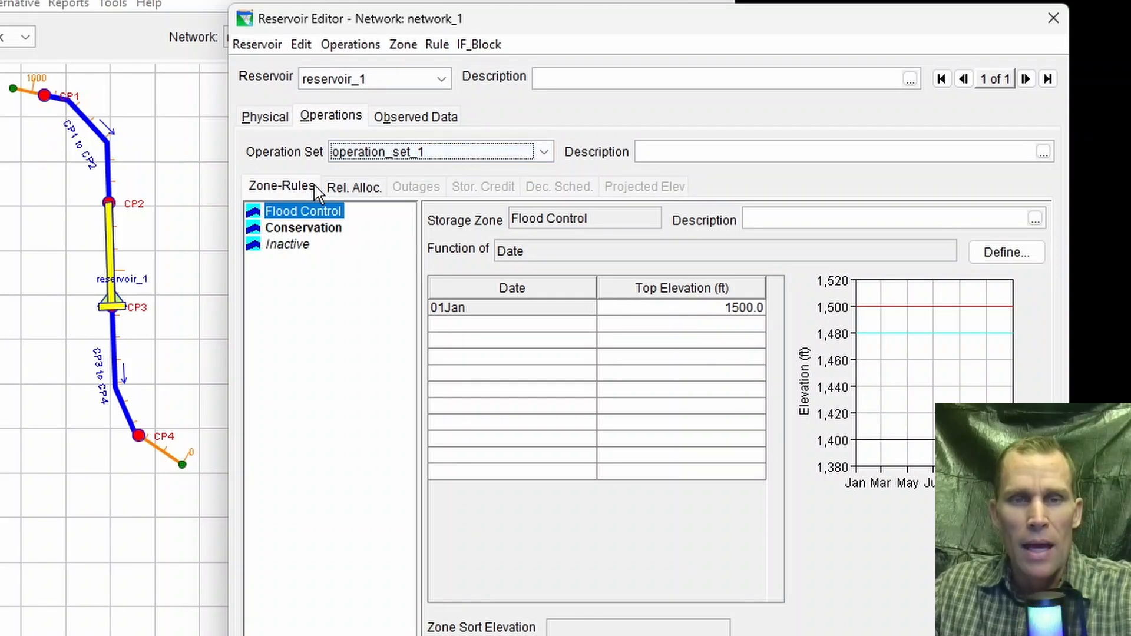
{"action": "left_click", "coordinate": [309, 213]}
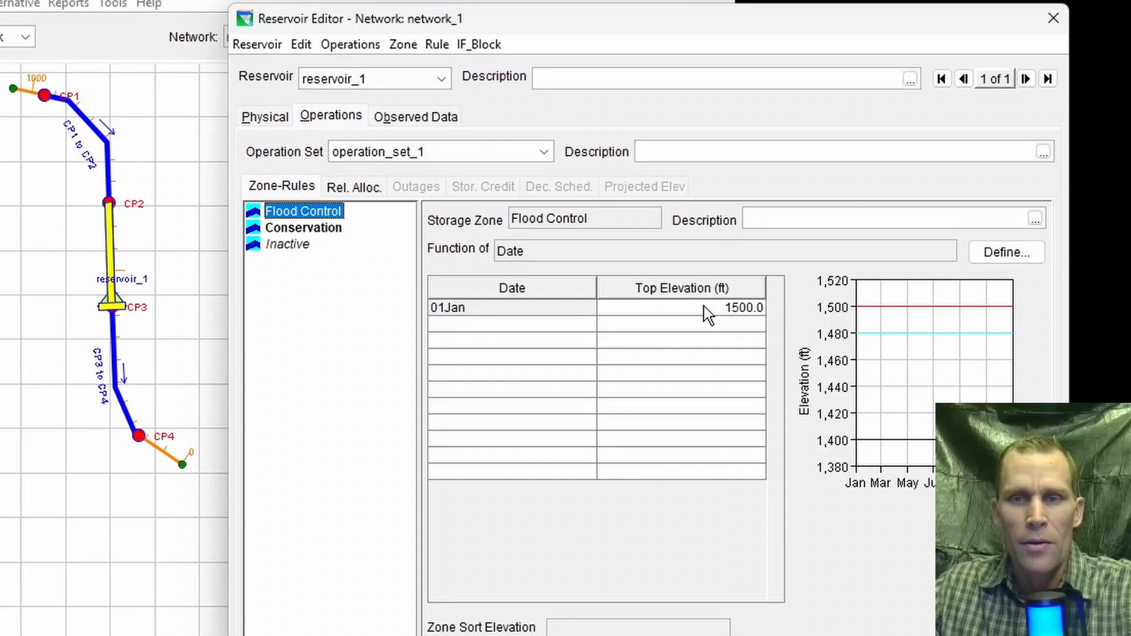
{"action": "left_click", "coordinate": [311, 228]}
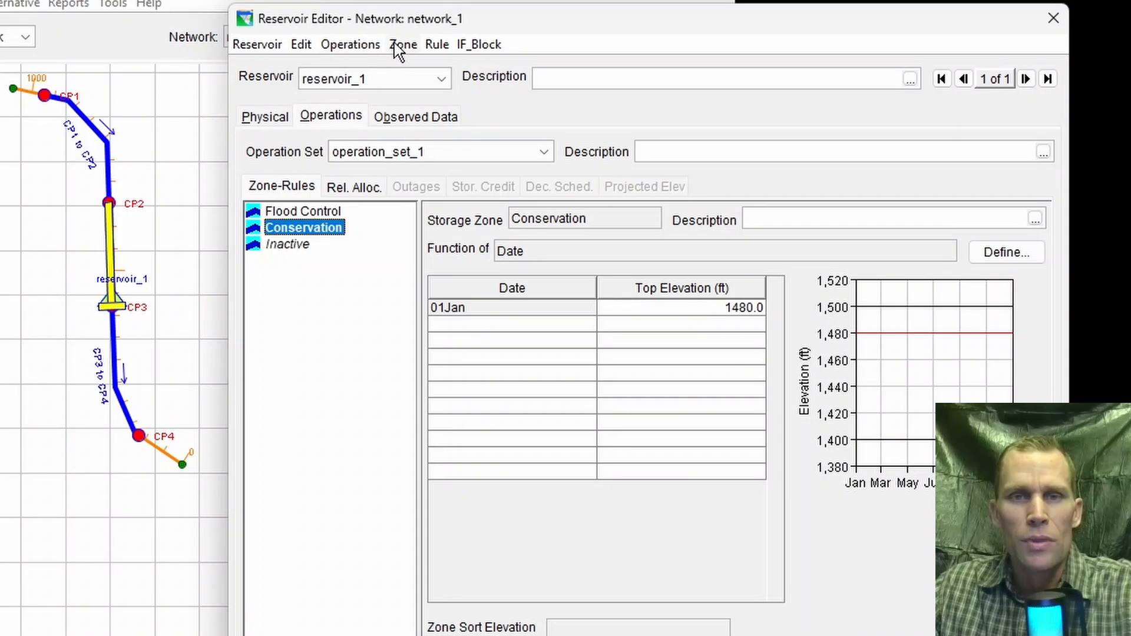
Step: Enable Use Decision Interval for operation_set_1 and check its decision schedule settings
{"action": "left_click", "coordinate": [361, 47]}
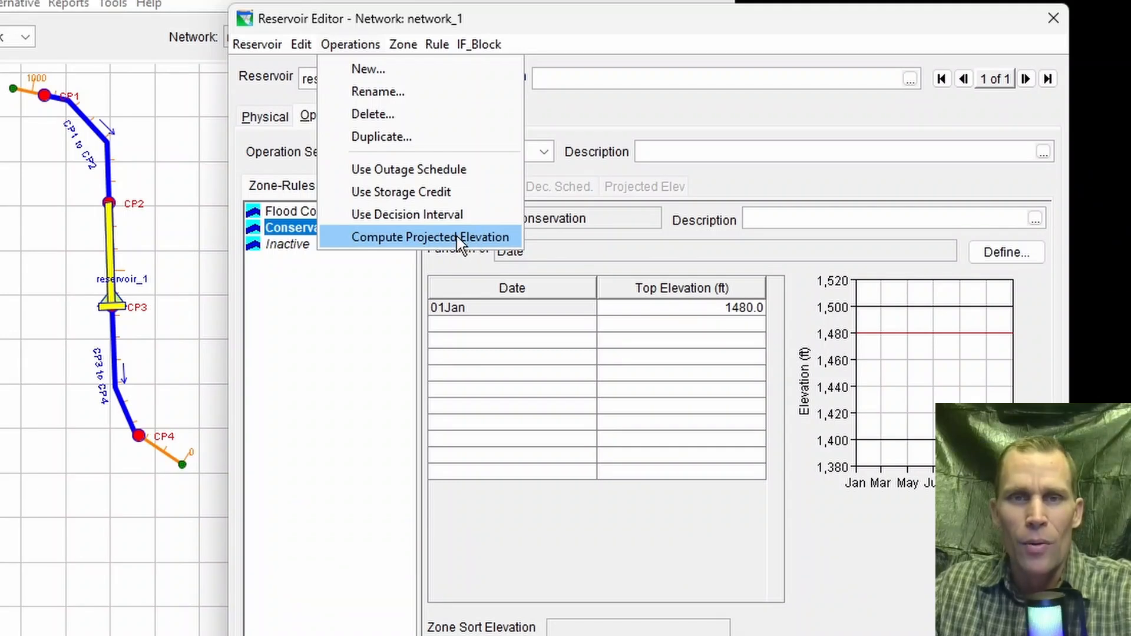
{"action": "left_click", "coordinate": [354, 47]}
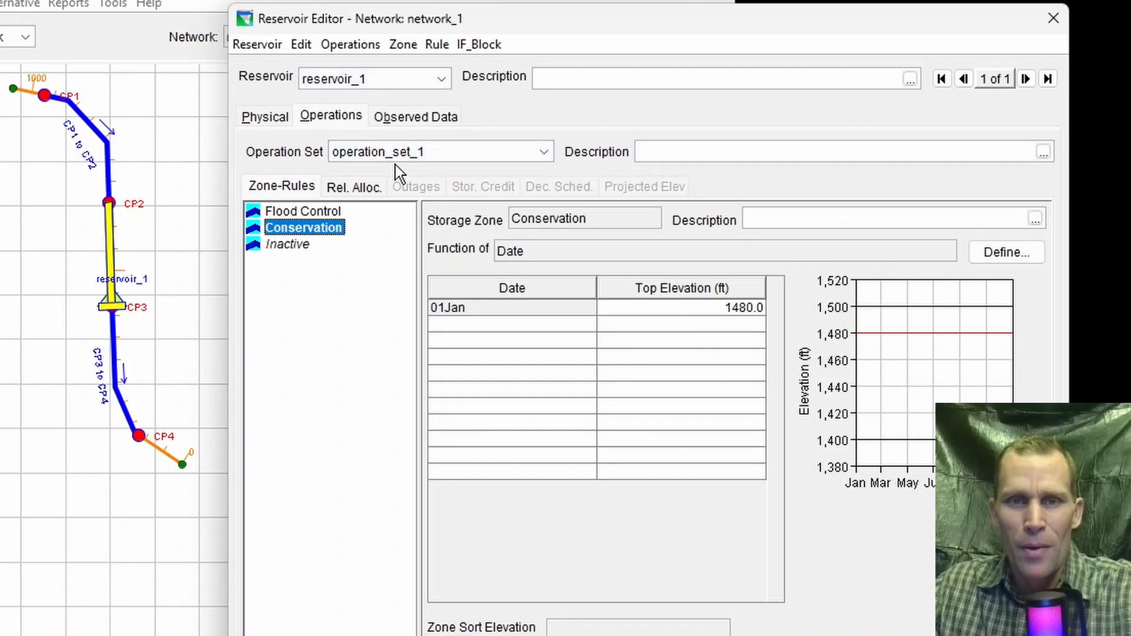
{"action": "left_click", "coordinate": [361, 47]}
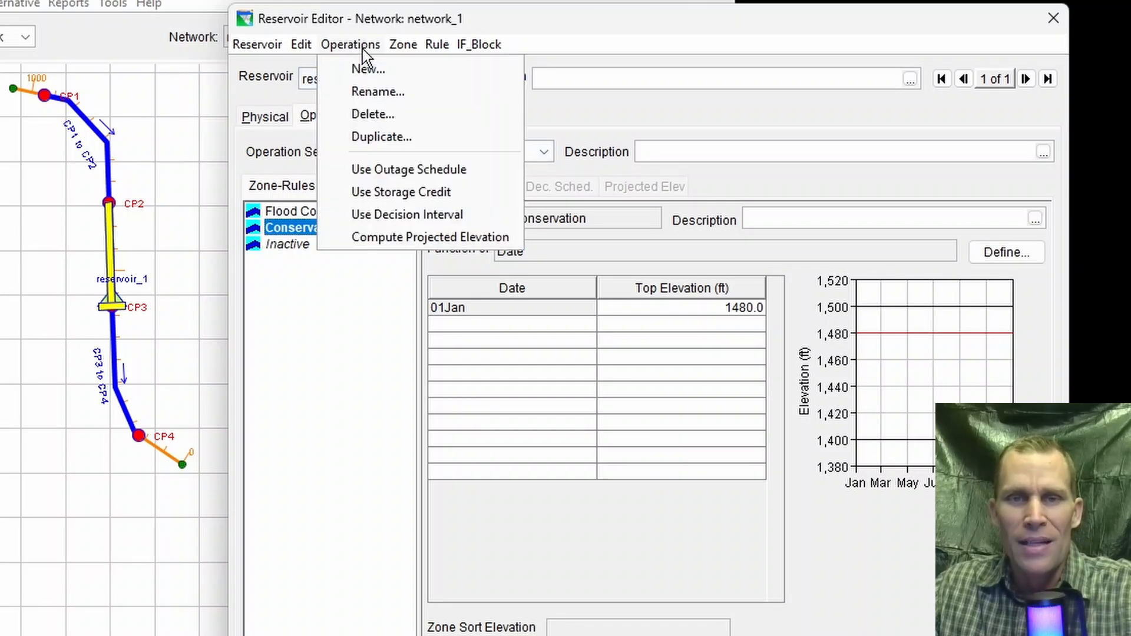
{"action": "left_click", "coordinate": [418, 215]}
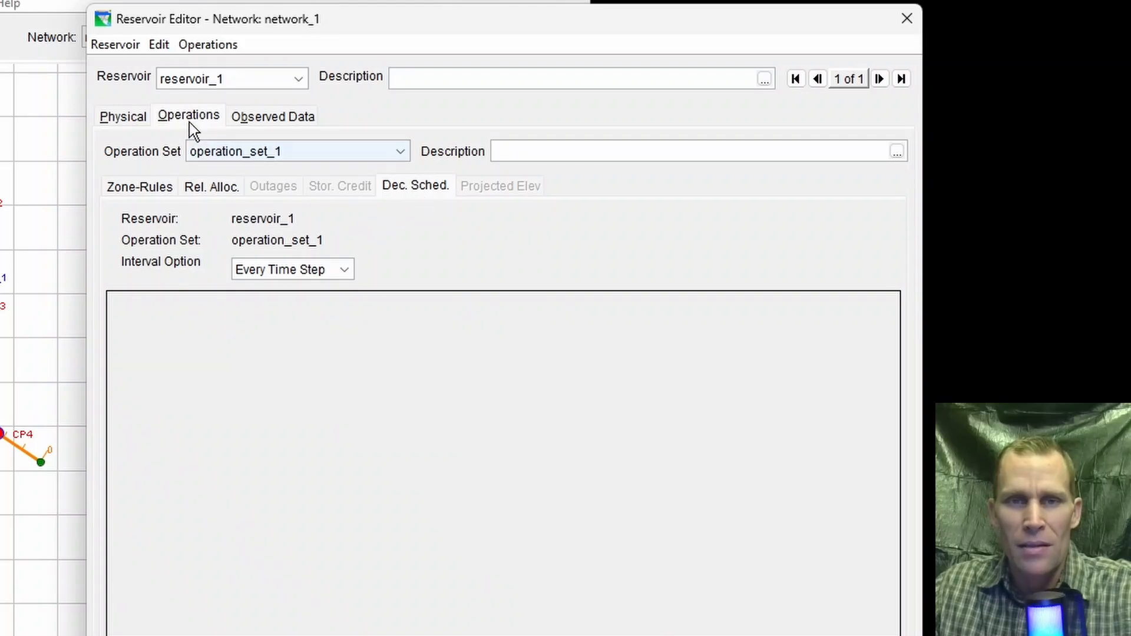
{"action": "left_click", "coordinate": [398, 189]}
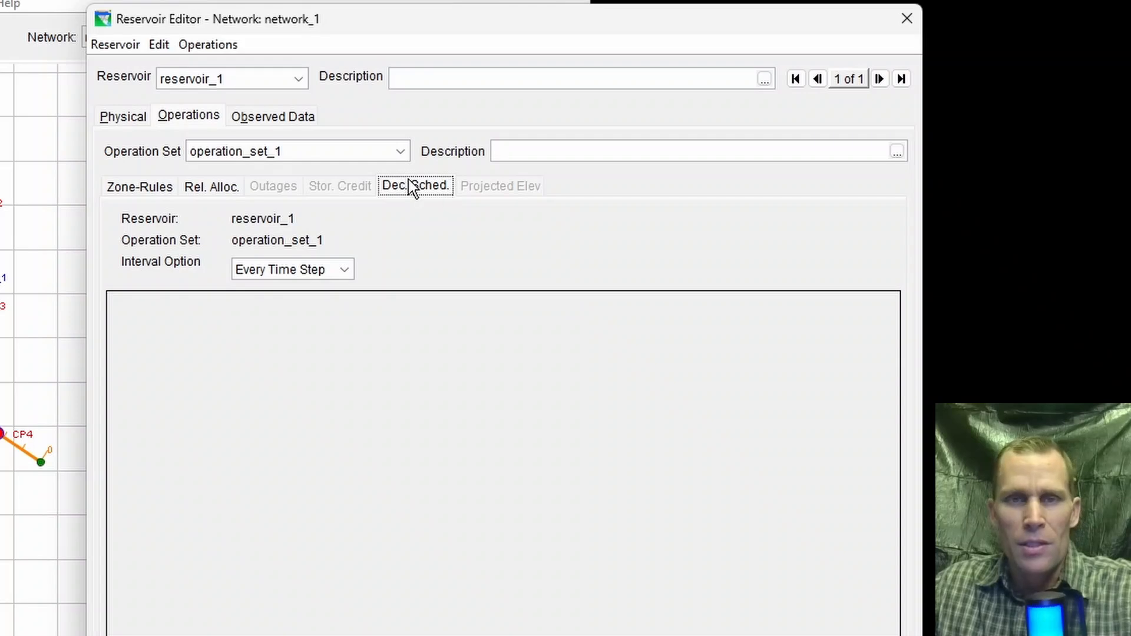
{"action": "left_click", "coordinate": [216, 47]}
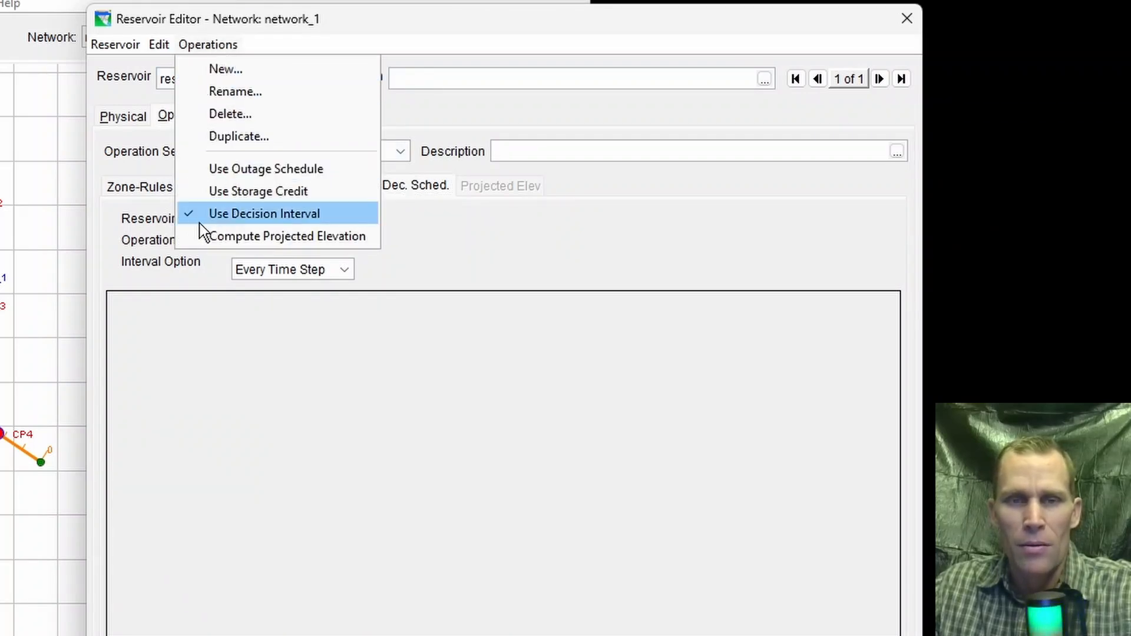
{"action": "left_click", "coordinate": [535, 35]}
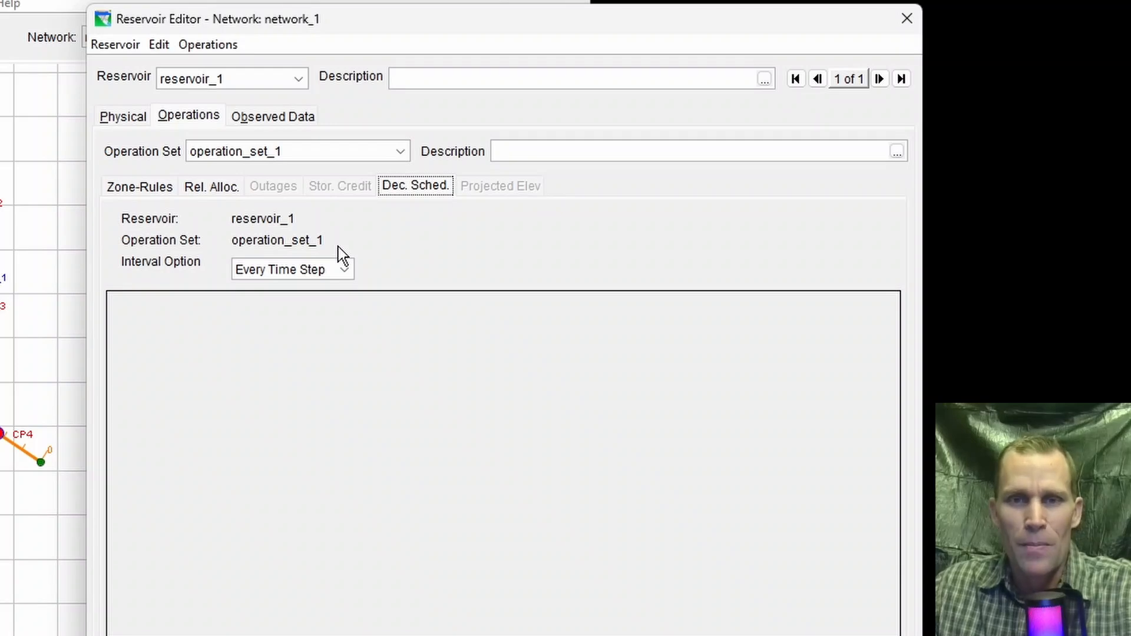
Step: Set the interval option of operation_set_1's decision schedule to Regular Interval
{"action": "left_click", "coordinate": [338, 270]}
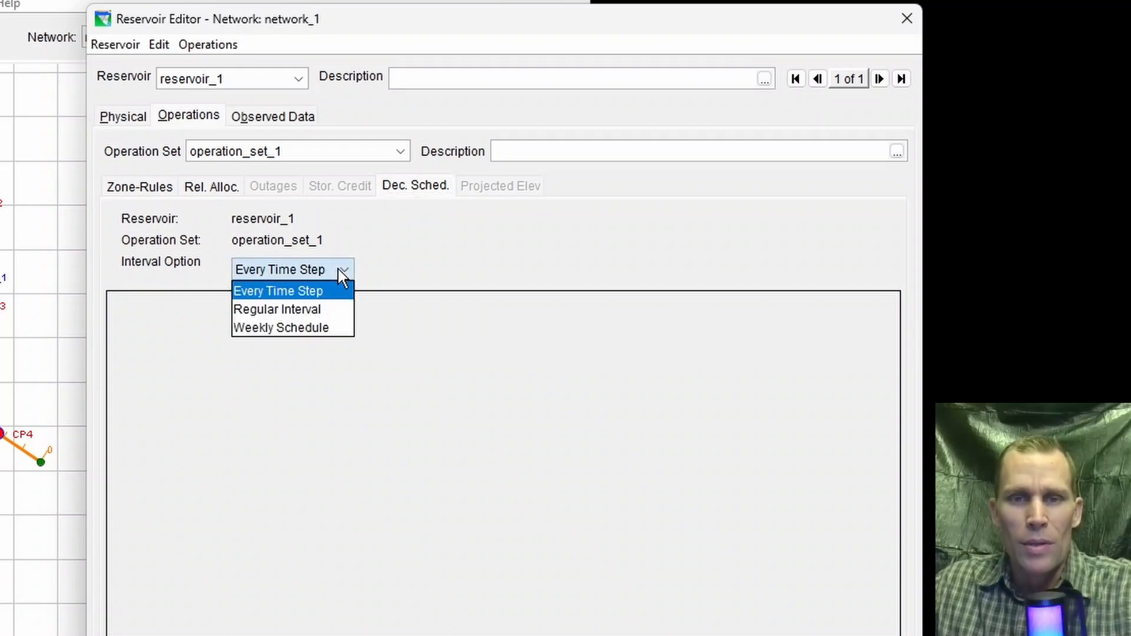
{"action": "left_click", "coordinate": [317, 288]}
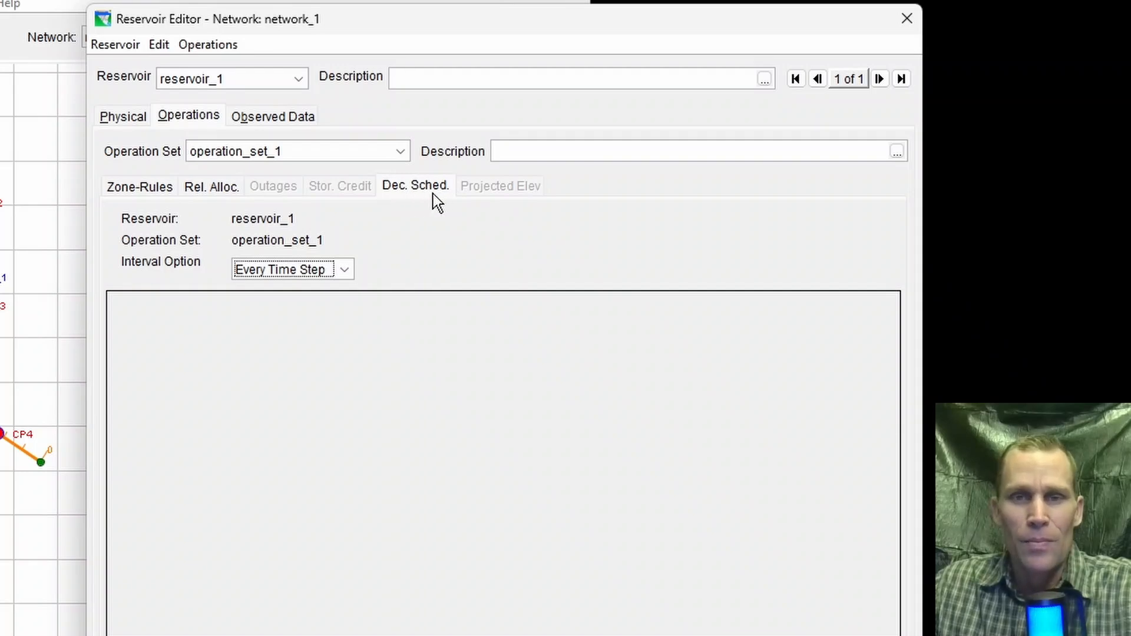
{"action": "left_click", "coordinate": [347, 270]}
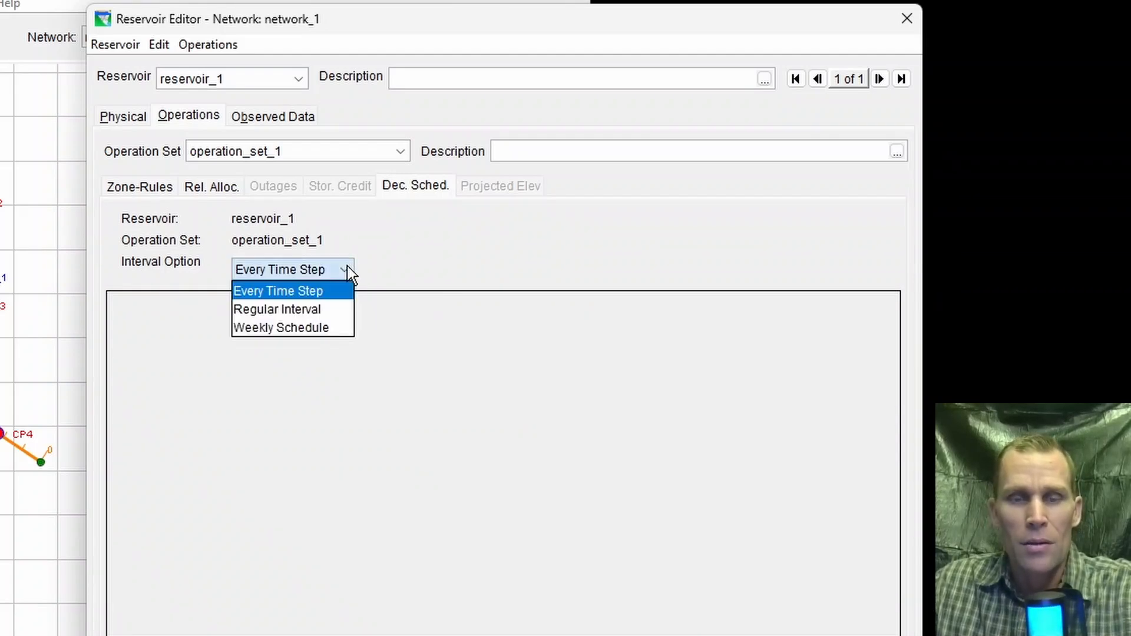
{"action": "left_click", "coordinate": [324, 316]}
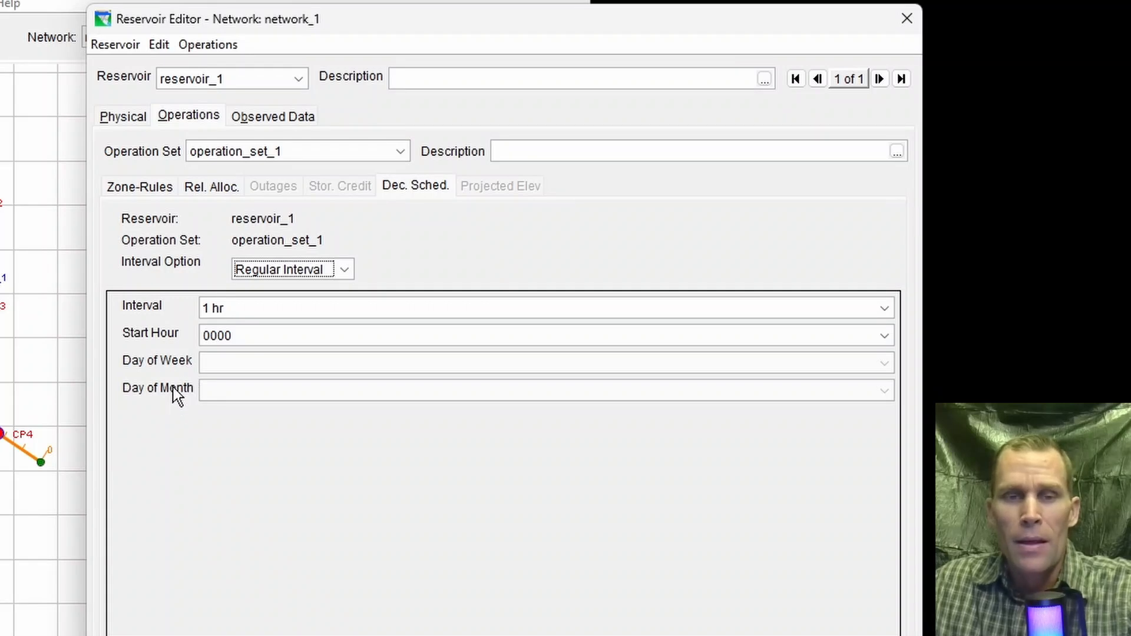
Step: Examine the available decision interval lengths from hourly to monthly and select 1 hr
{"action": "left_click", "coordinate": [233, 307]}
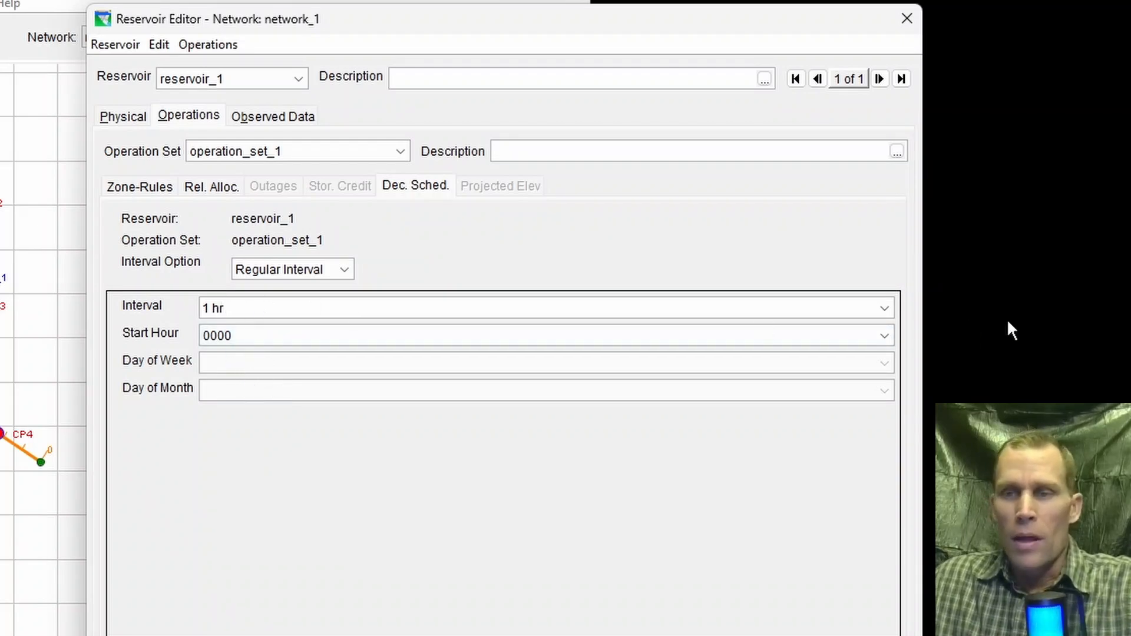
{"action": "left_click", "coordinate": [885, 309]}
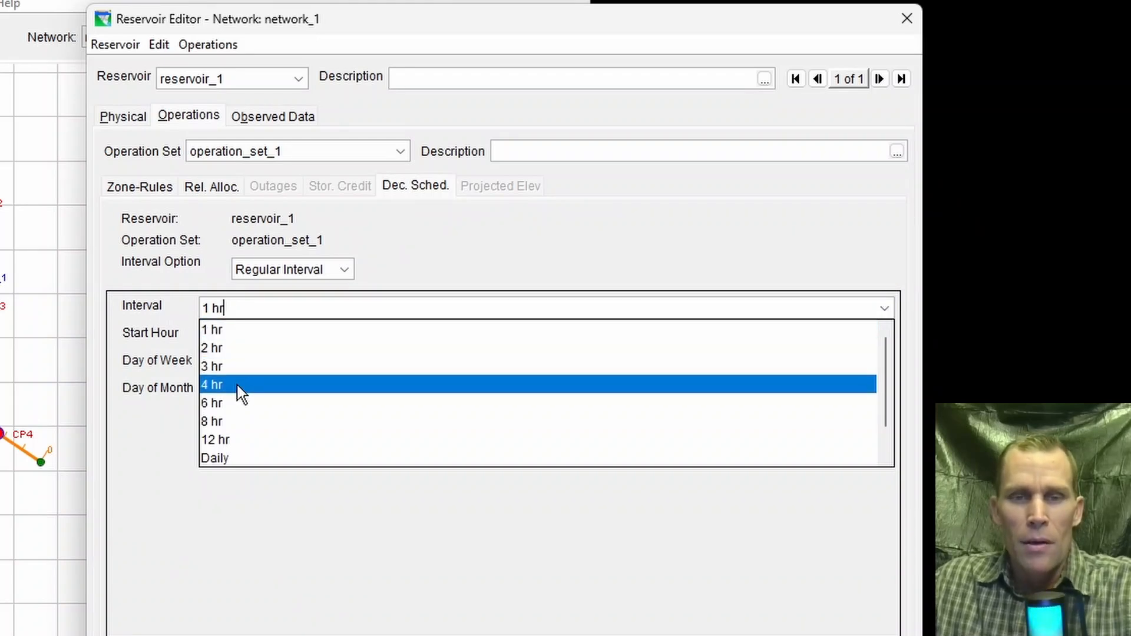
{"action": "scroll", "coordinate": [245, 440], "scroll_direction": "down", "scroll_amount": 1}
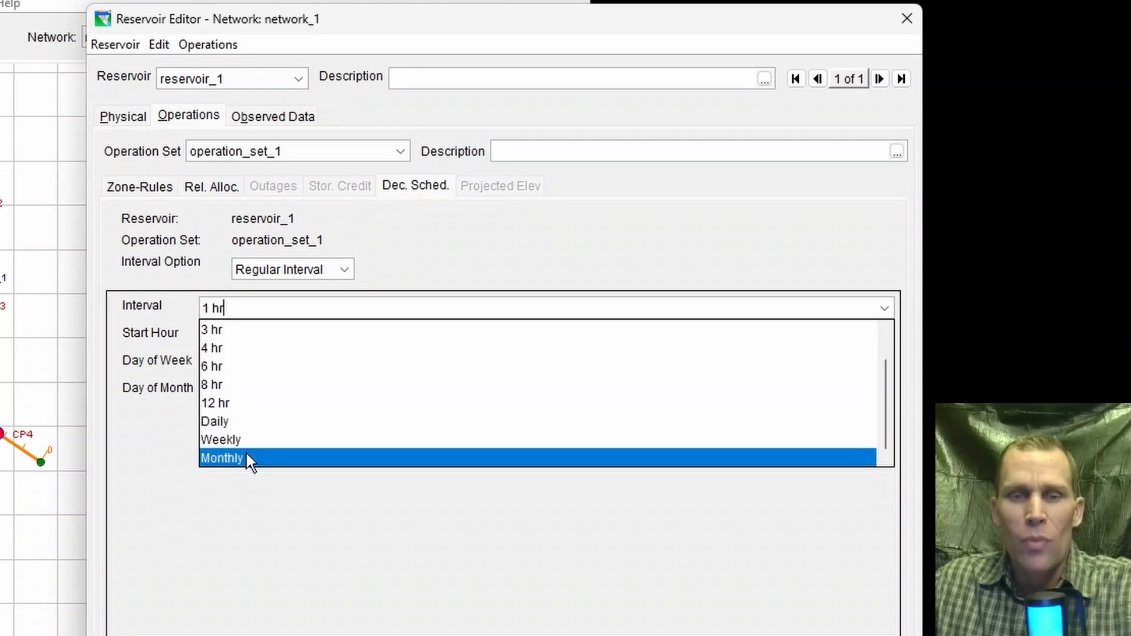
{"action": "scroll", "coordinate": [245, 450], "scroll_direction": "up", "scroll_amount": 1}
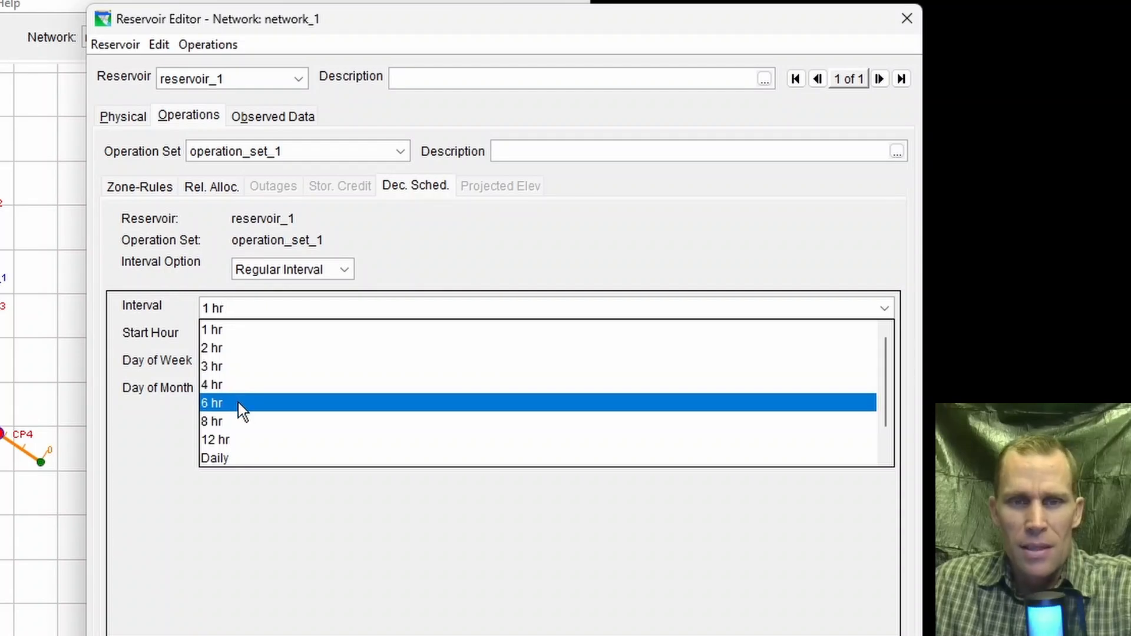
{"action": "scroll", "coordinate": [253, 458], "scroll_direction": "down", "scroll_amount": 1}
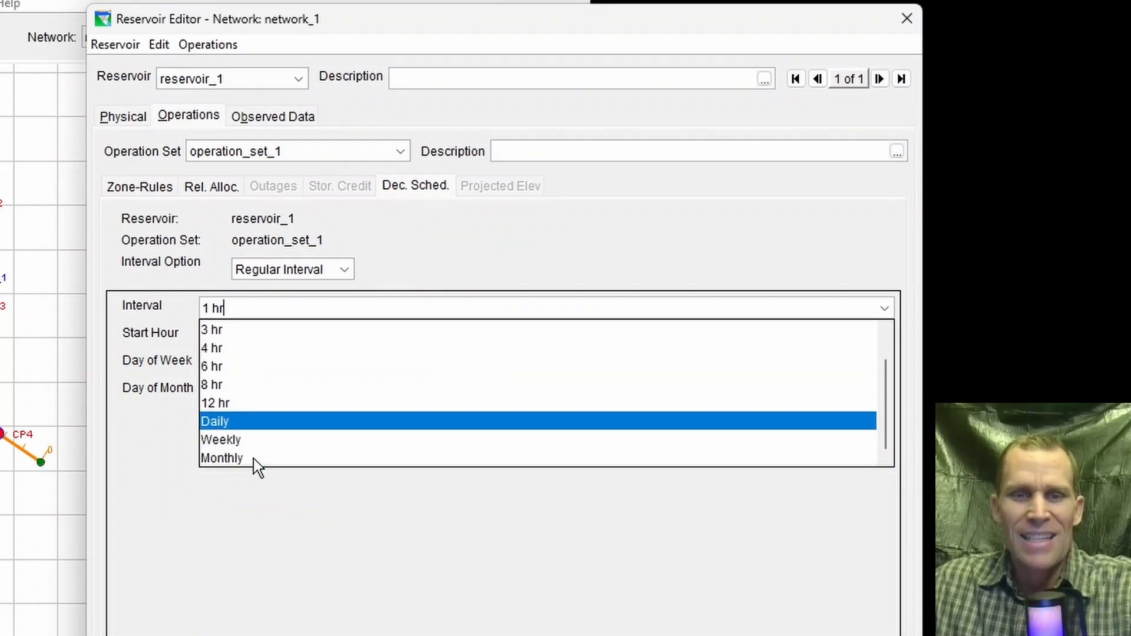
{"action": "scroll", "coordinate": [245, 339], "scroll_direction": "up", "scroll_amount": 1}
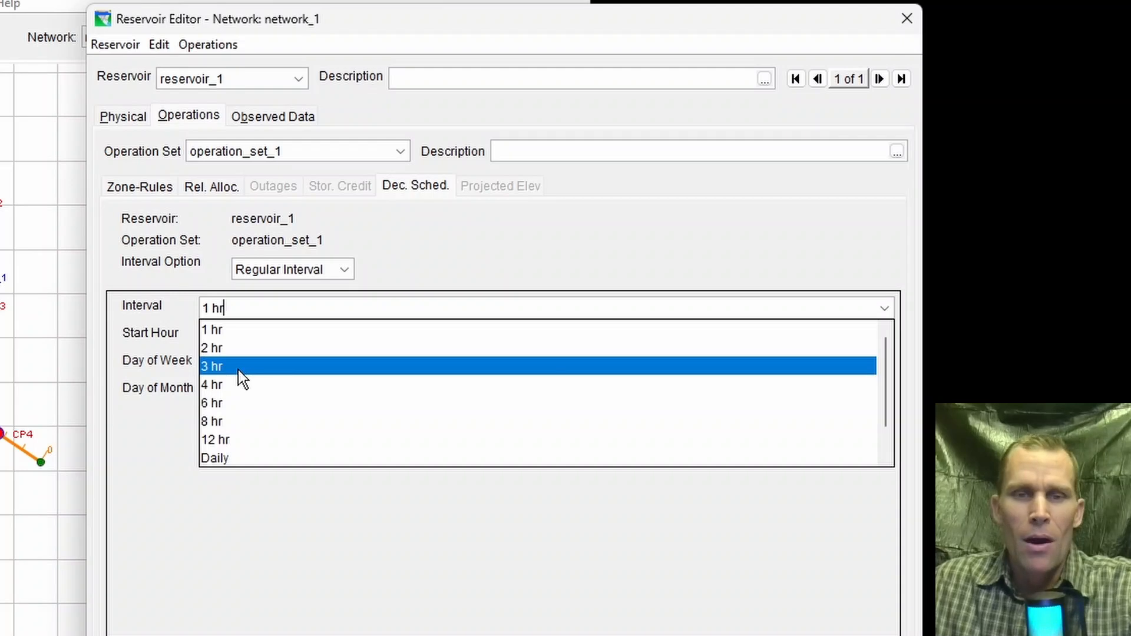
{"action": "left_click", "coordinate": [235, 330]}
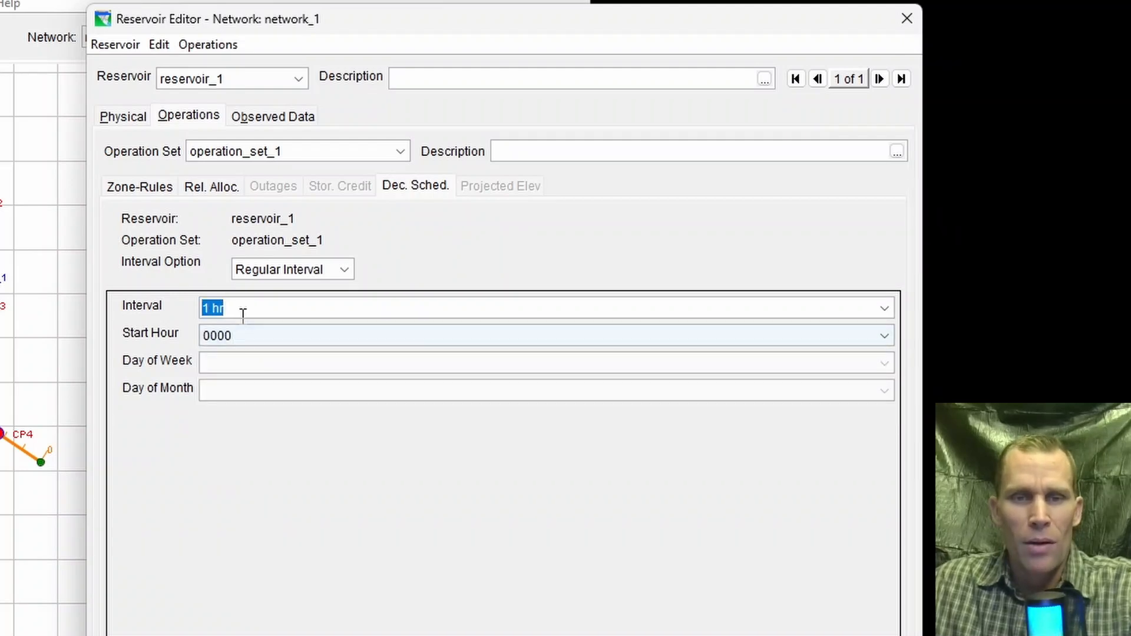
Step: Set the decision schedule's regular interval to 4 hr
{"action": "left_click", "coordinate": [260, 337]}
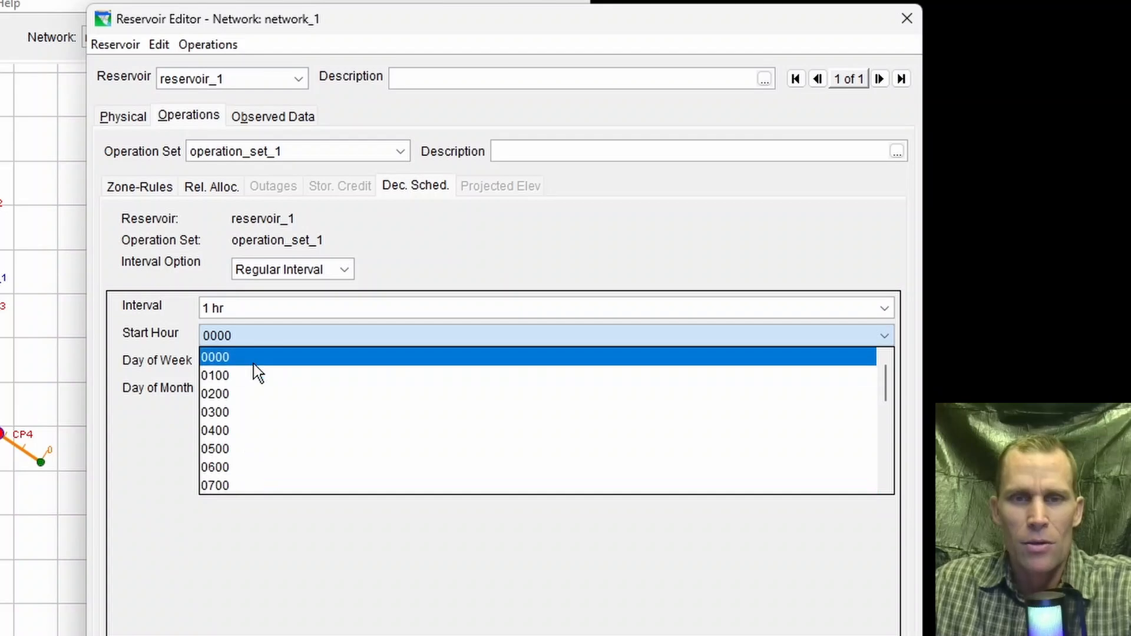
{"action": "left_click", "coordinate": [264, 308]}
{"action": "left_click", "coordinate": [882, 309]}
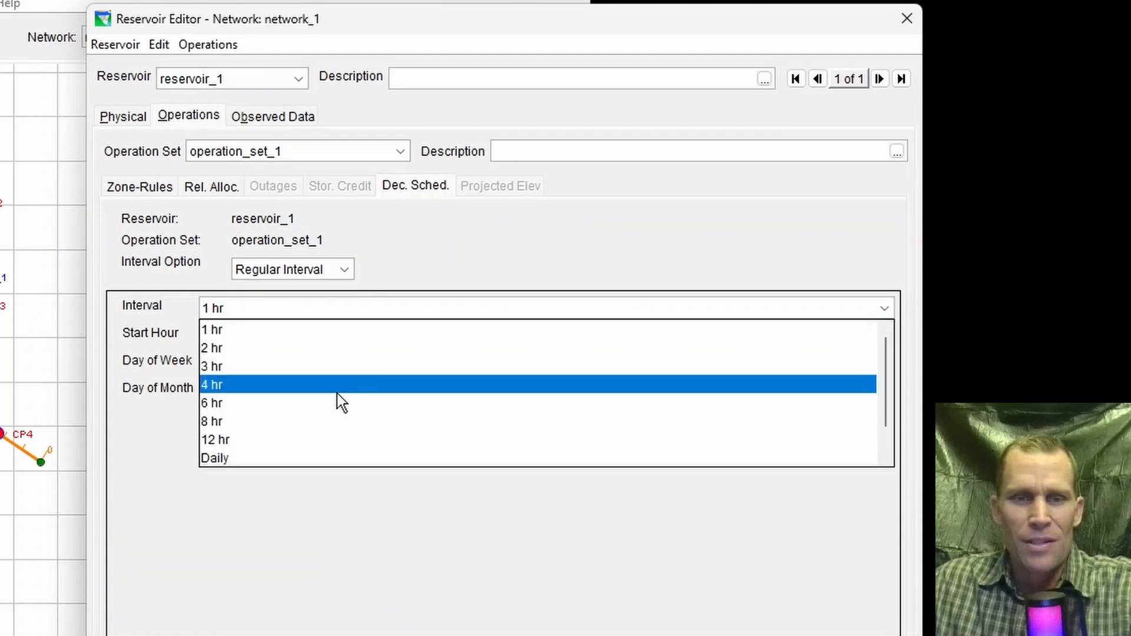
{"action": "left_click", "coordinate": [295, 386]}
Step: Examine the available start hours for the decision schedule's regular interval
{"action": "left_click", "coordinate": [245, 334]}
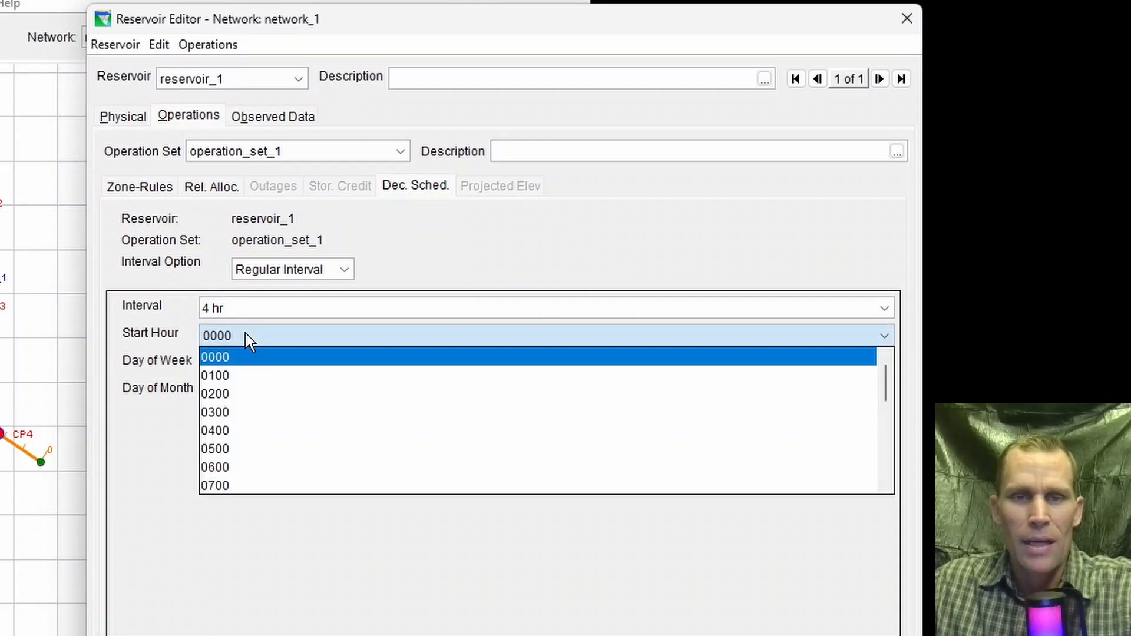
{"action": "scroll", "coordinate": [238, 415], "scroll_direction": "down", "scroll_amount": 3}
{"action": "scroll", "coordinate": [238, 415], "scroll_direction": "up", "scroll_amount": 4}
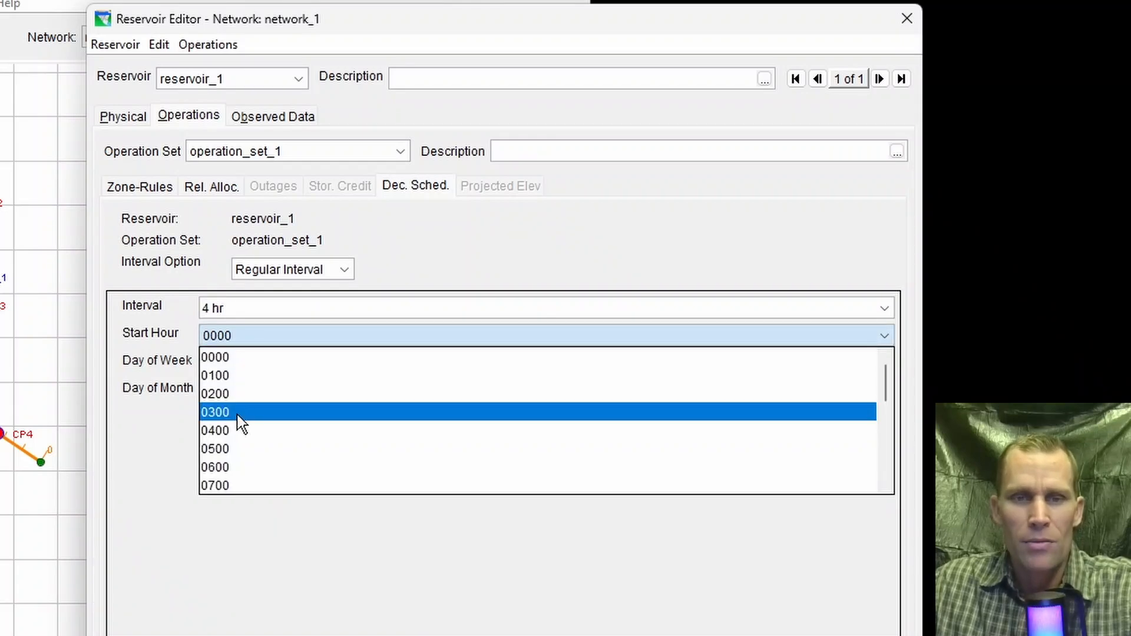
{"action": "scroll", "coordinate": [228, 395], "scroll_direction": "down", "scroll_amount": 2}
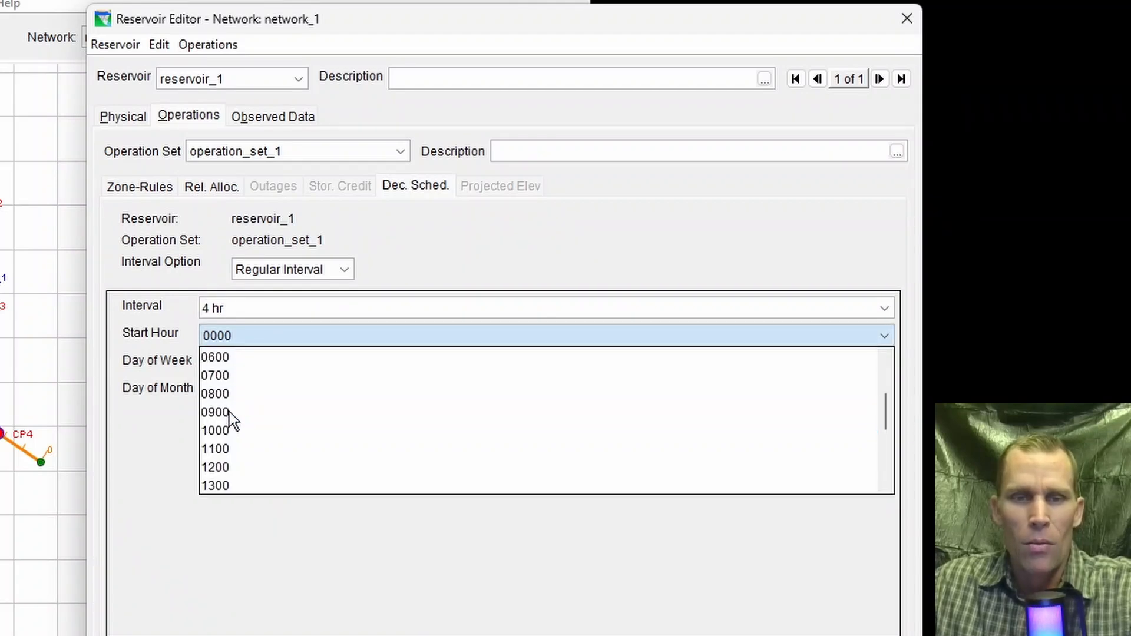
{"action": "scroll", "coordinate": [240, 428], "scroll_direction": "down", "scroll_amount": 2}
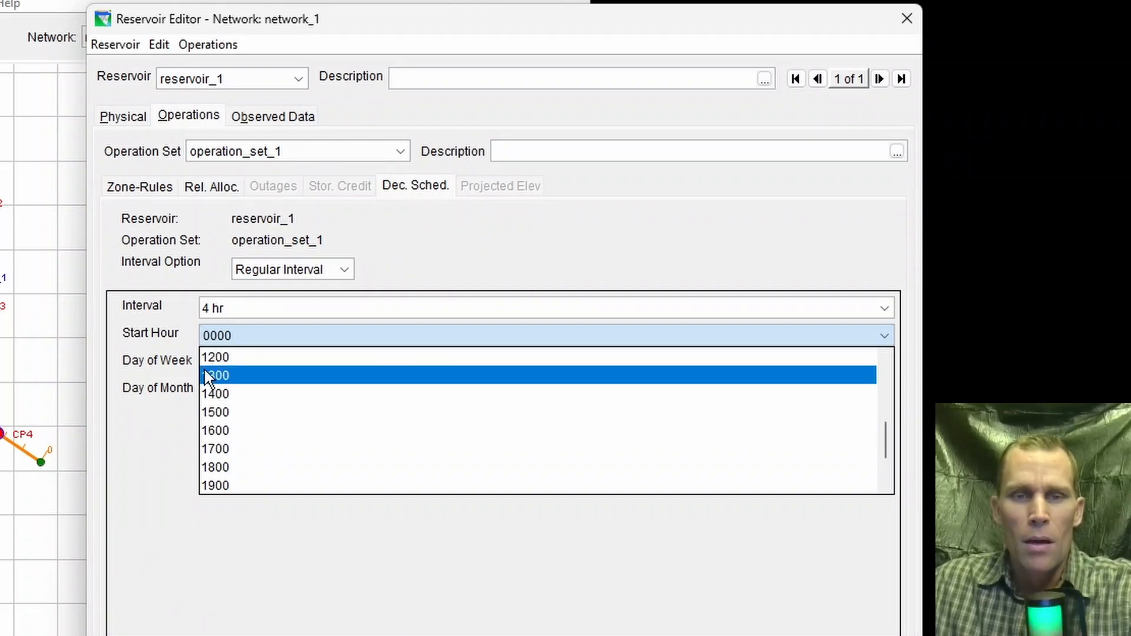
{"action": "left_click", "coordinate": [160, 427]}
Step: Set the decision schedule's regular interval to Weekly and check the available days of the week
{"action": "left_click", "coordinate": [262, 310]}
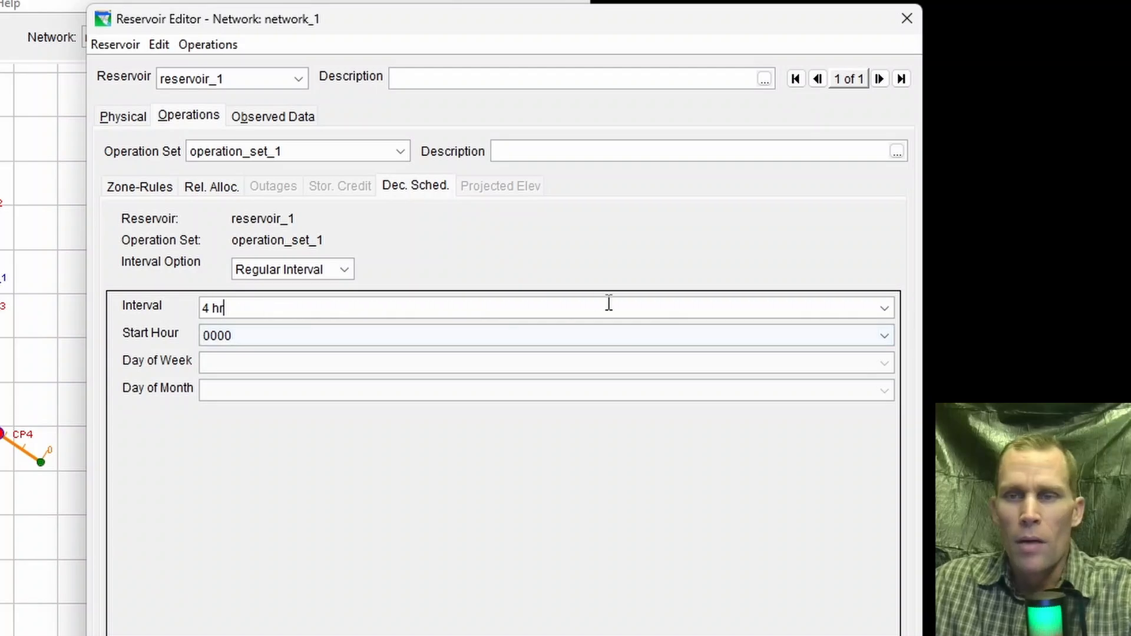
{"action": "left_click", "coordinate": [884, 307]}
{"action": "scroll", "coordinate": [448, 407], "scroll_direction": "down", "scroll_amount": 1}
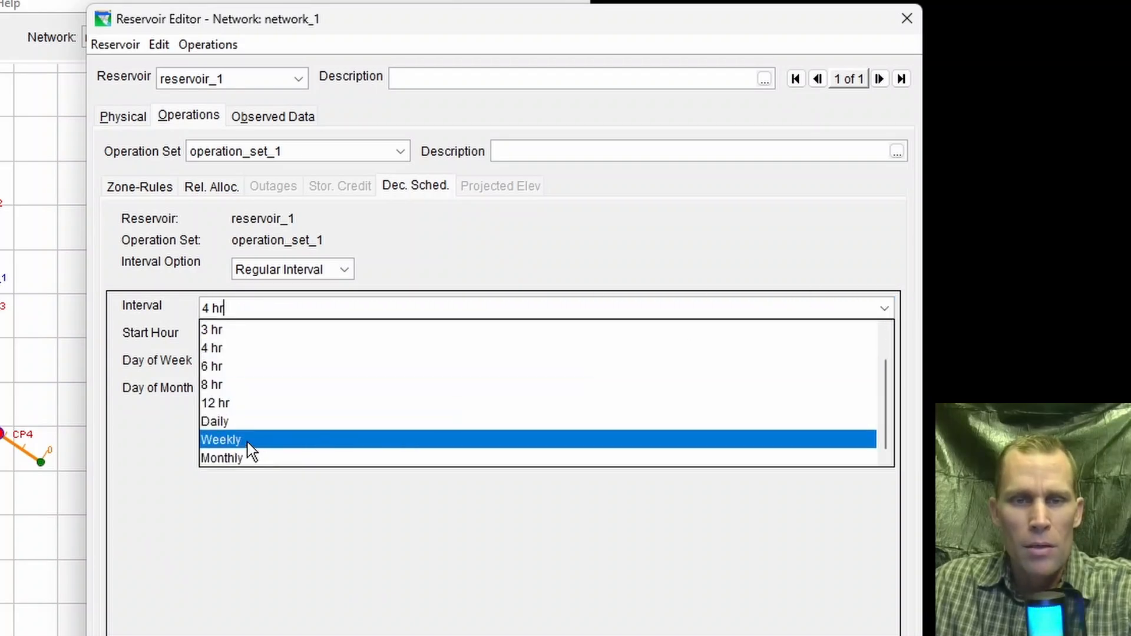
{"action": "left_click", "coordinate": [248, 443]}
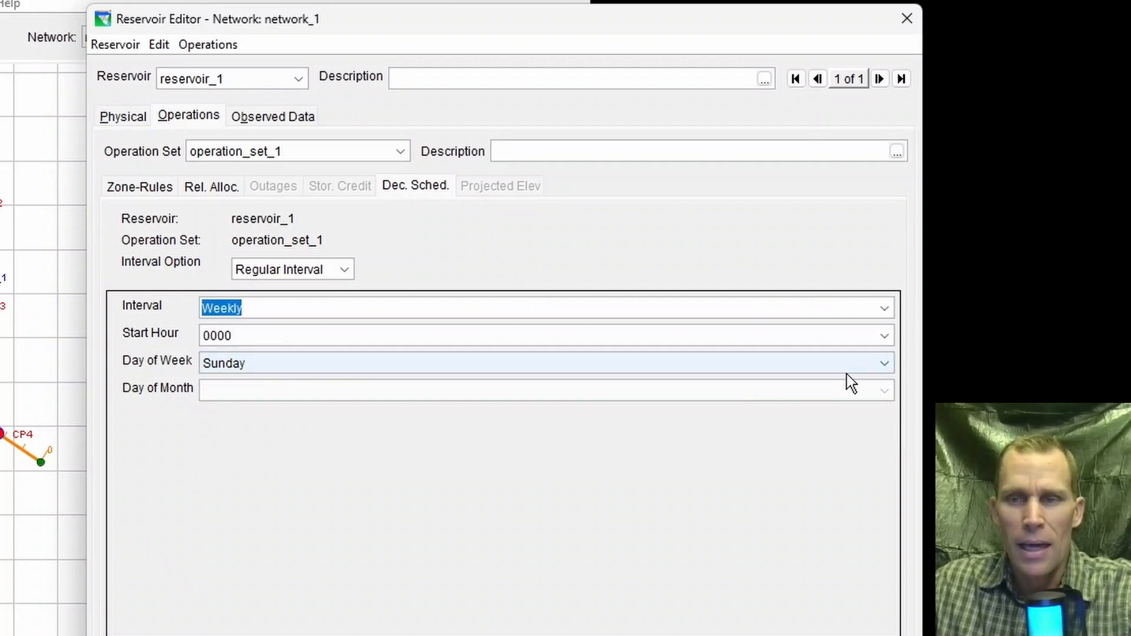
{"action": "left_click", "coordinate": [882, 362]}
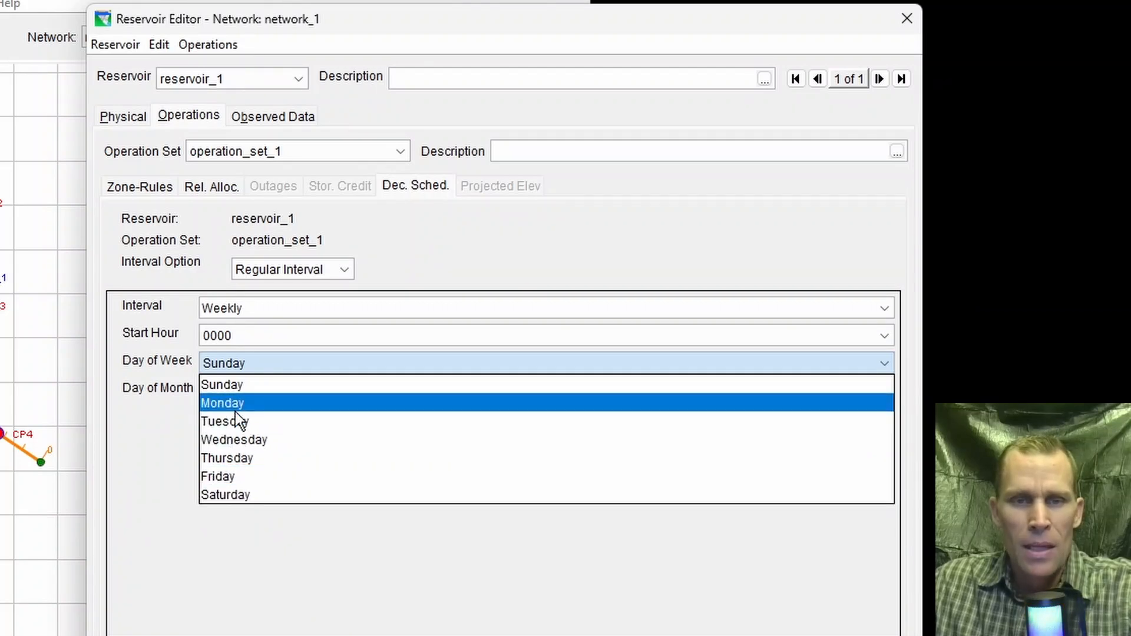
{"action": "left_click", "coordinate": [134, 466]}
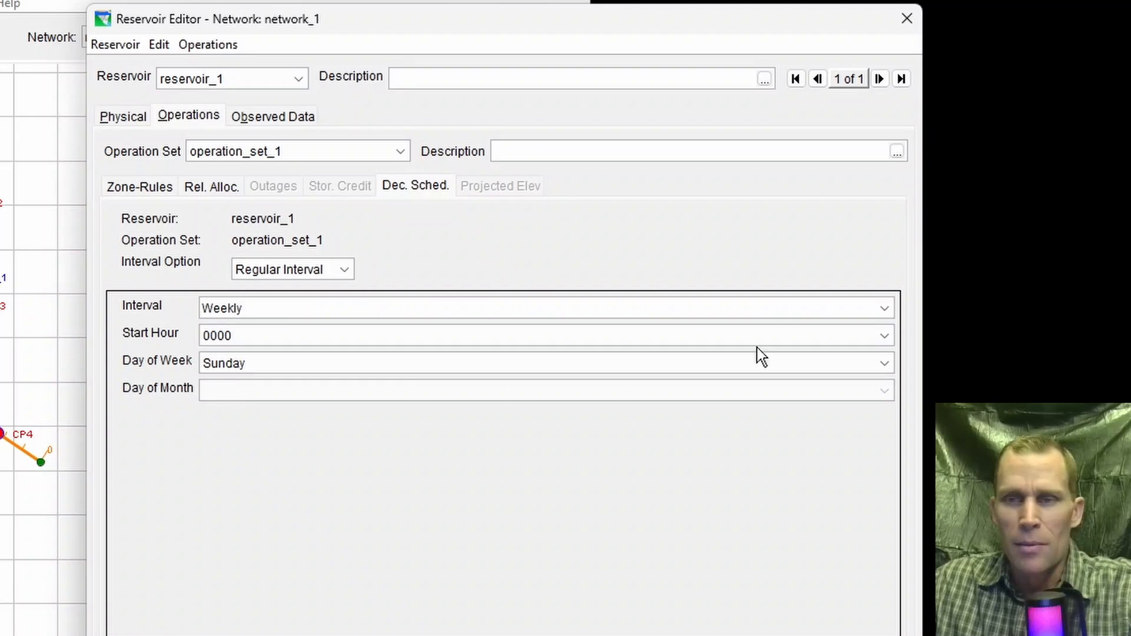
Step: Set the decision schedule's regular interval to Monthly and check the available days of the month
{"action": "left_click", "coordinate": [874, 310]}
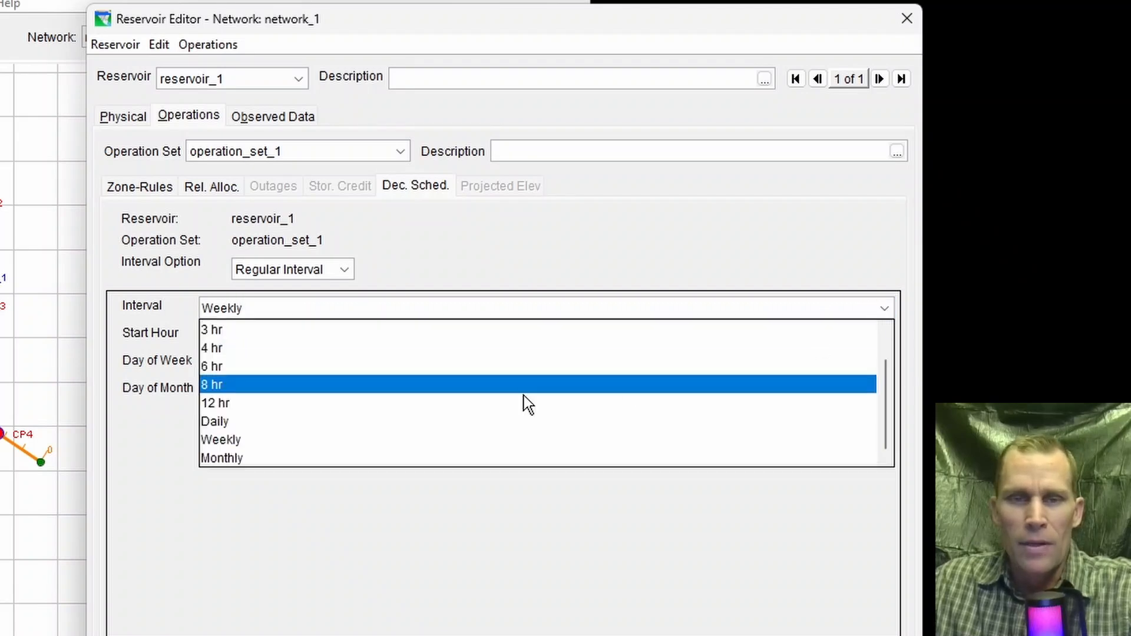
{"action": "left_click", "coordinate": [211, 459]}
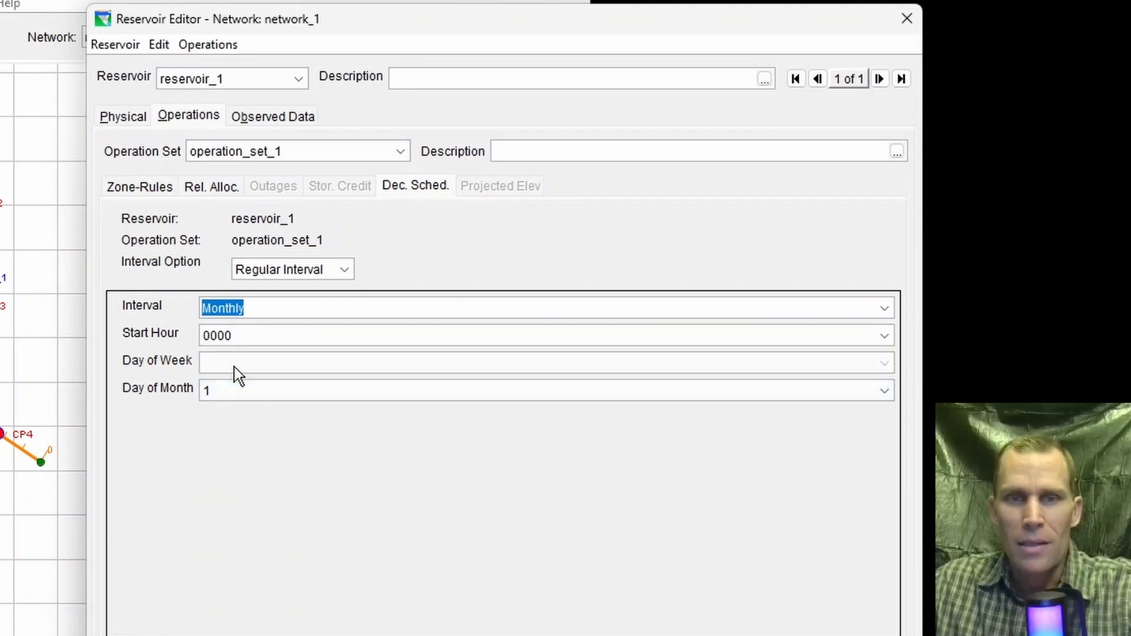
{"action": "left_click", "coordinate": [243, 395]}
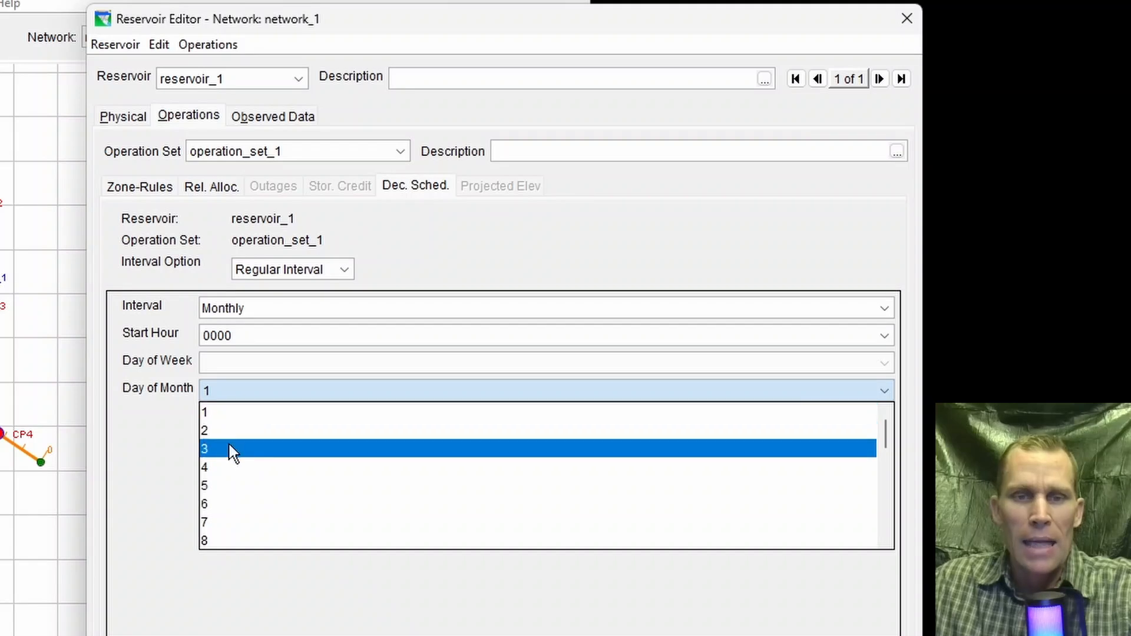
{"action": "scroll", "coordinate": [229, 444], "scroll_direction": "down", "scroll_amount": 8}
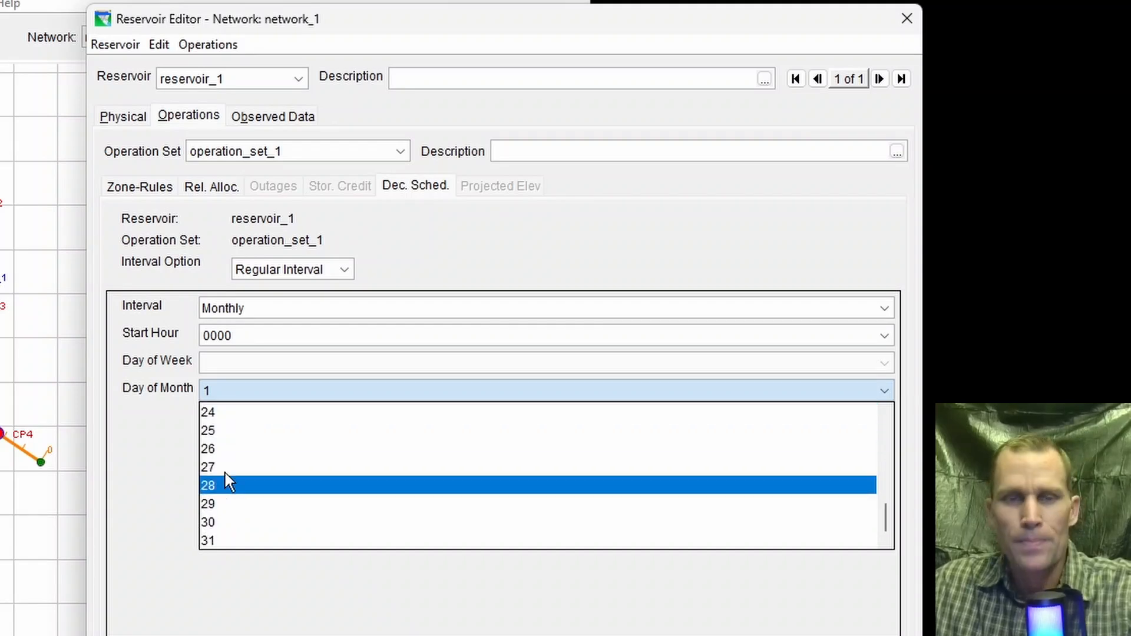
{"action": "left_click", "coordinate": [141, 476]}
{"action": "left_click", "coordinate": [250, 311]}
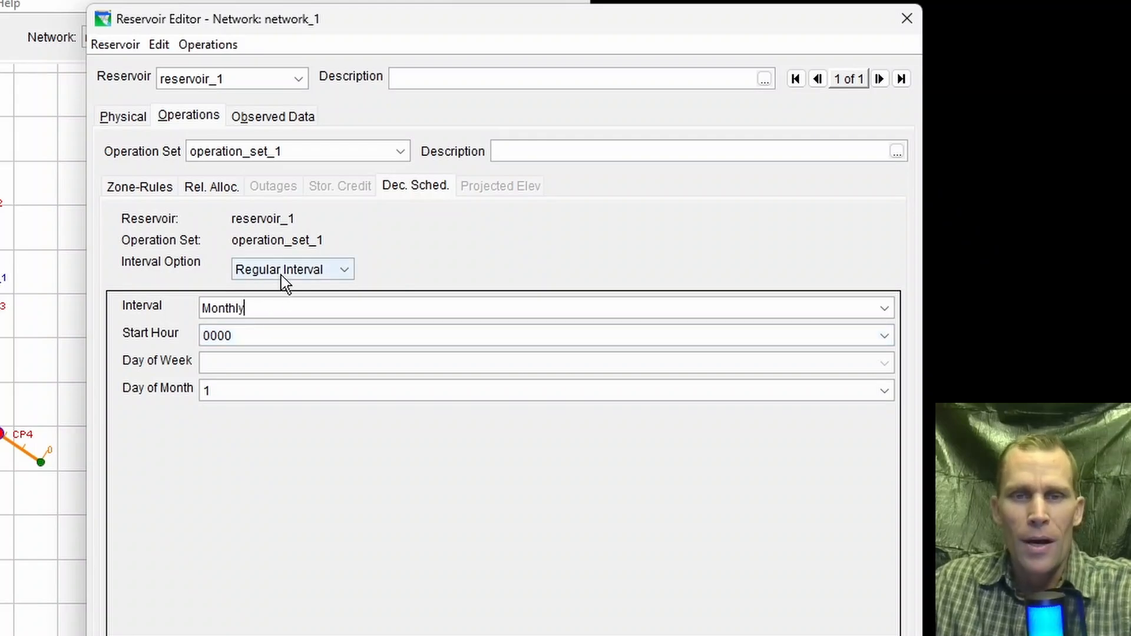
Step: Switch the interval option to Weekly Schedule and enter 0900 and 1700 as Sunday's hours of decision
{"action": "left_click", "coordinate": [340, 272]}
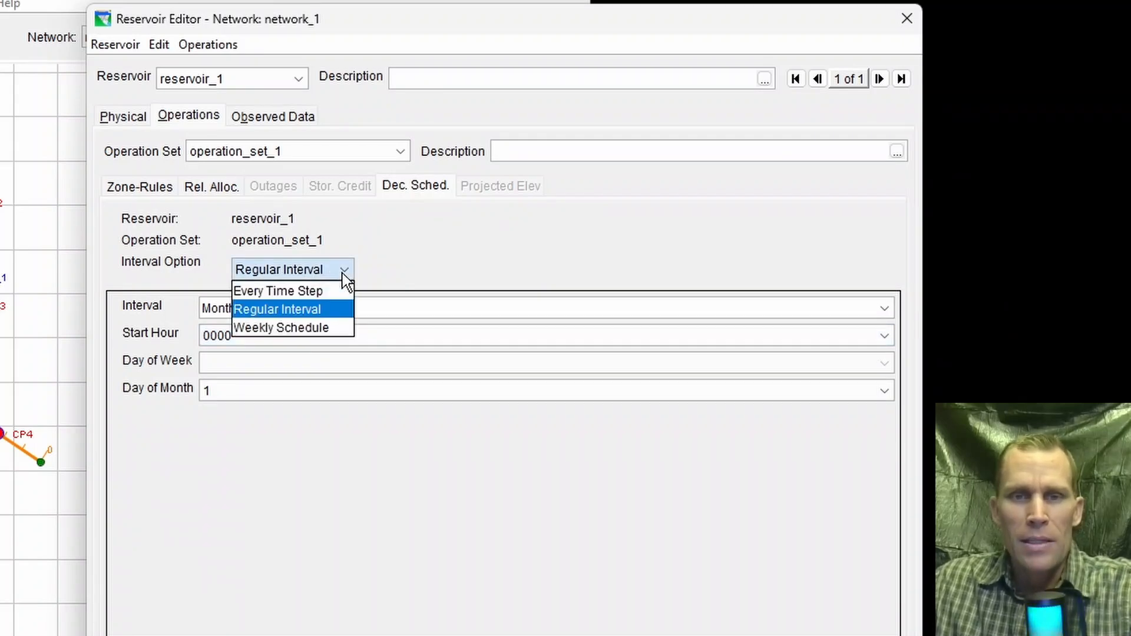
{"action": "left_click", "coordinate": [299, 329]}
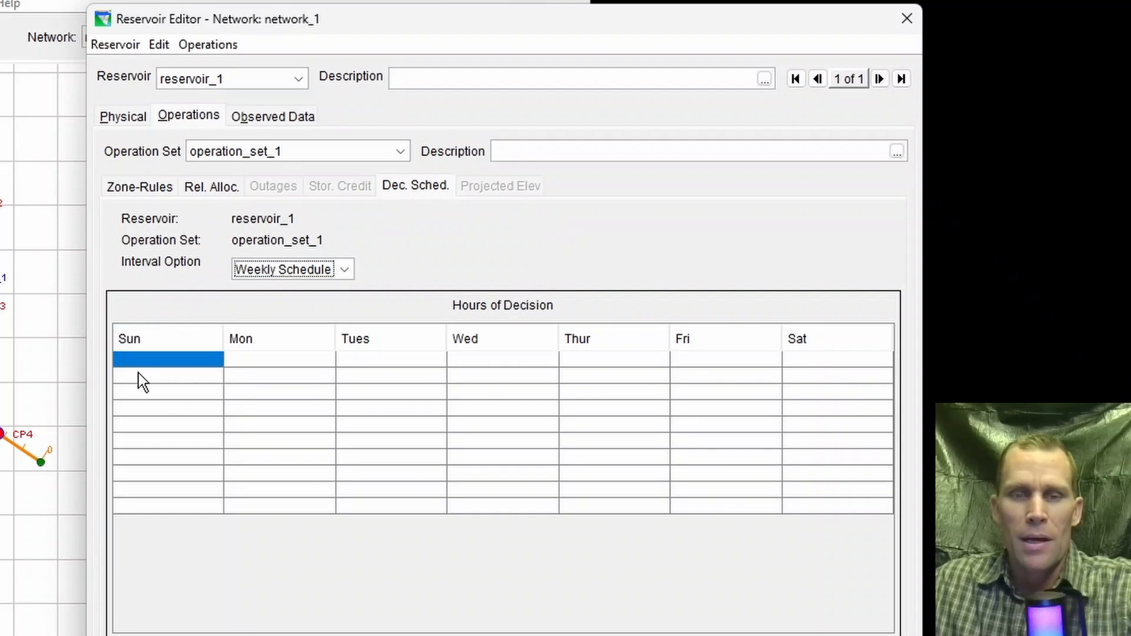
{"action": "double_click", "coordinate": [175, 363]}
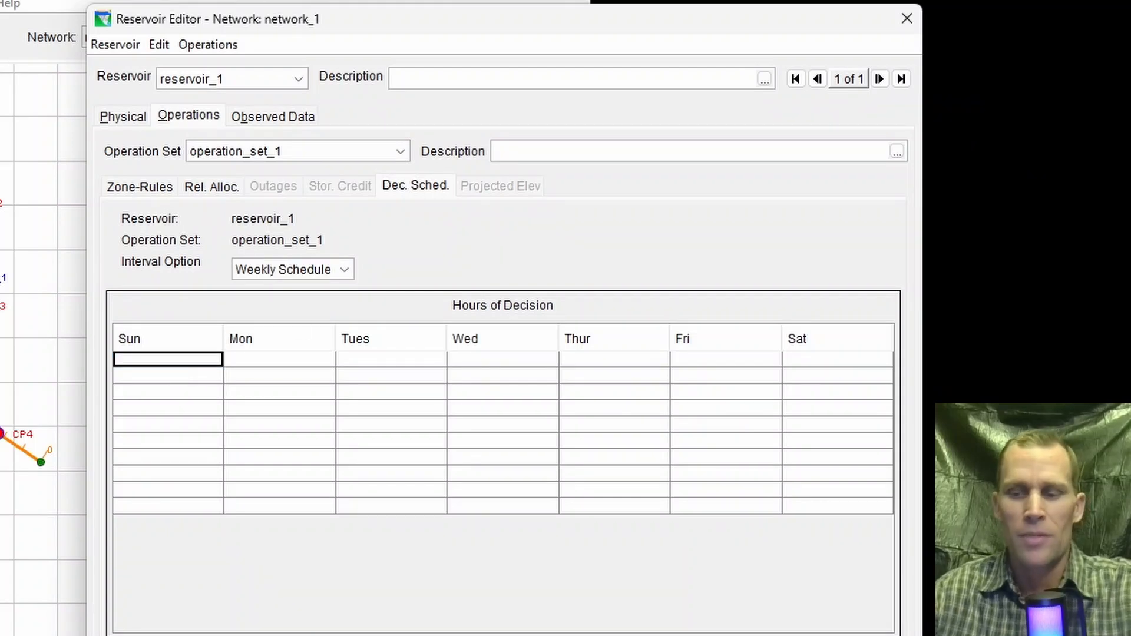
{"action": "type", "text": "0900"}
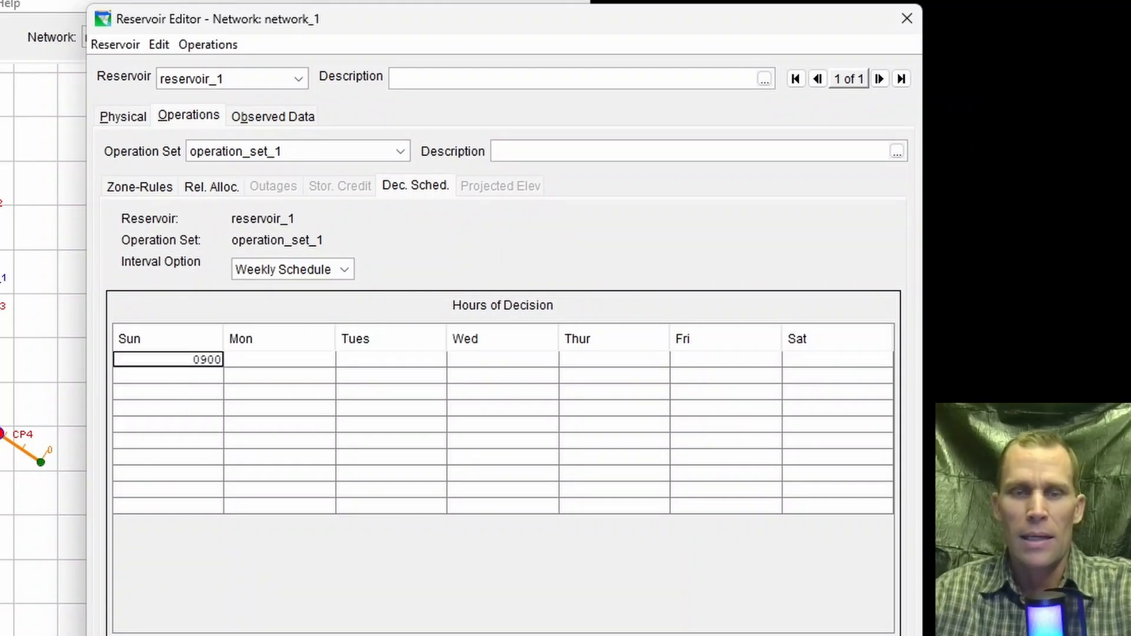
{"action": "key", "text": "Return"}
{"action": "type", "text": "1700"}
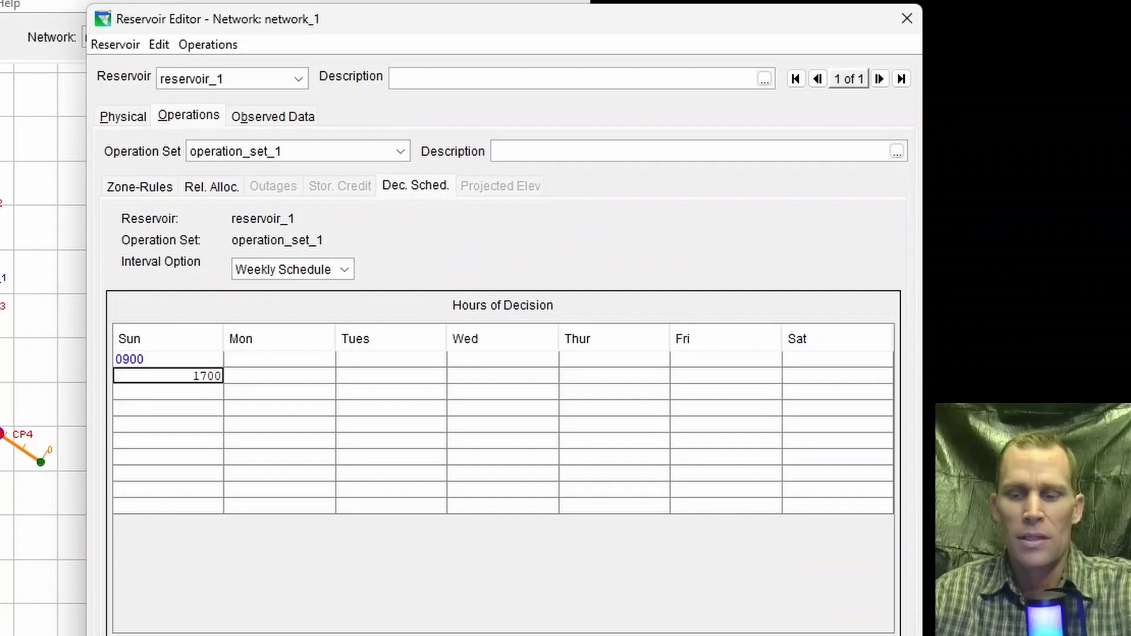
{"action": "key", "text": "Tab"}
{"action": "key", "text": "Up"}
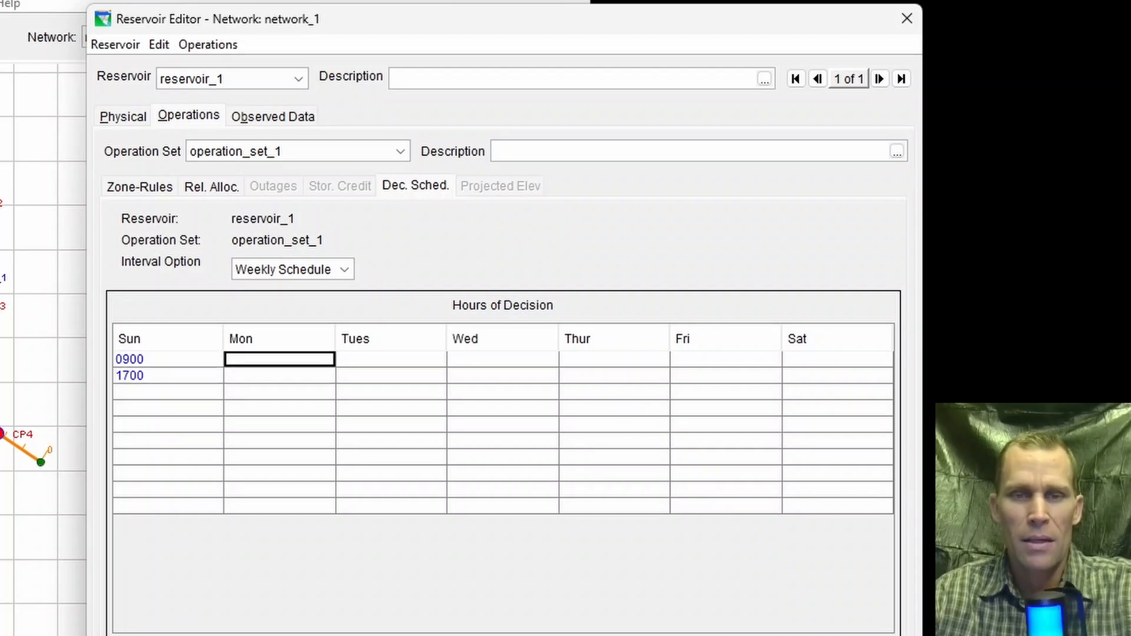
Step: Enter 0800 and 1800 as Monday's hours of decision in the weekly schedule
{"action": "type", "text": "0800"}
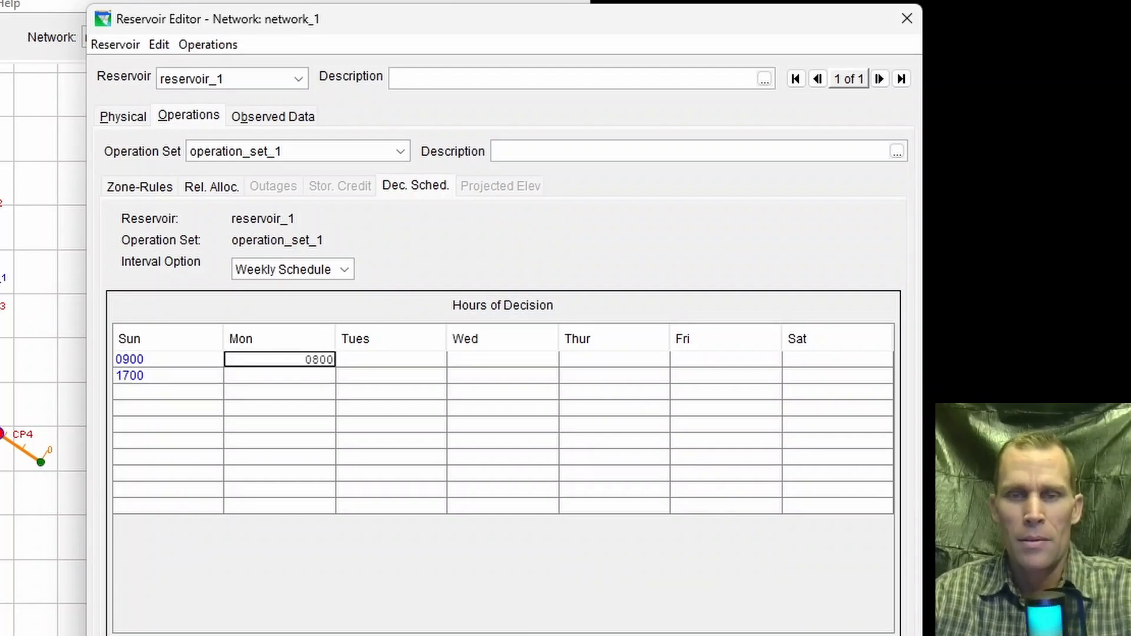
{"action": "key", "text": "Return"}
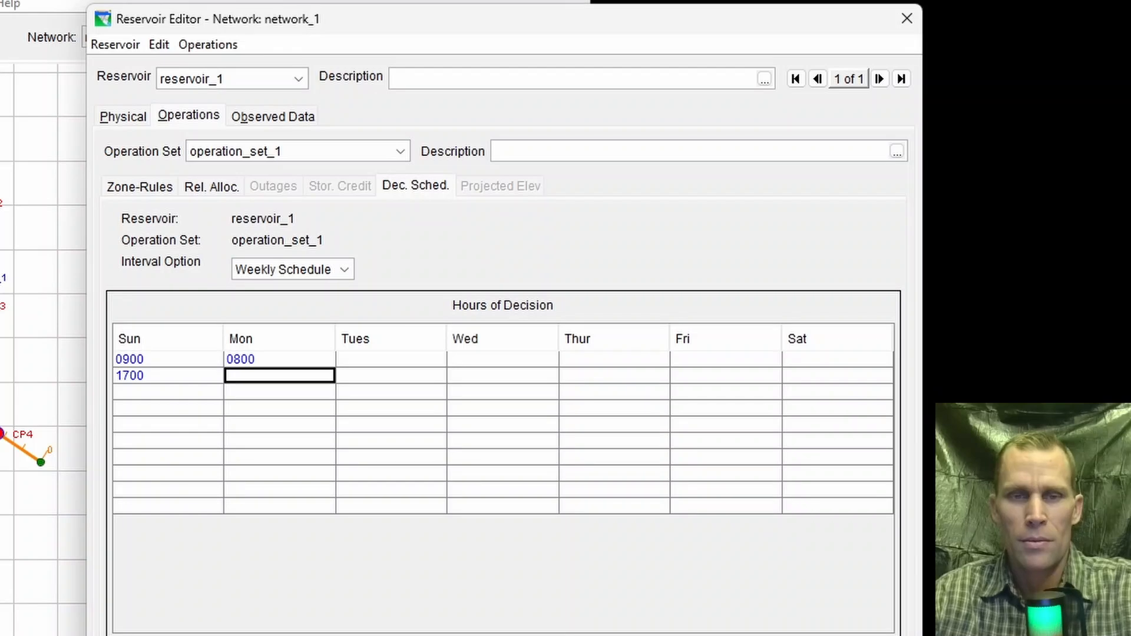
{"action": "type", "text": "1800"}
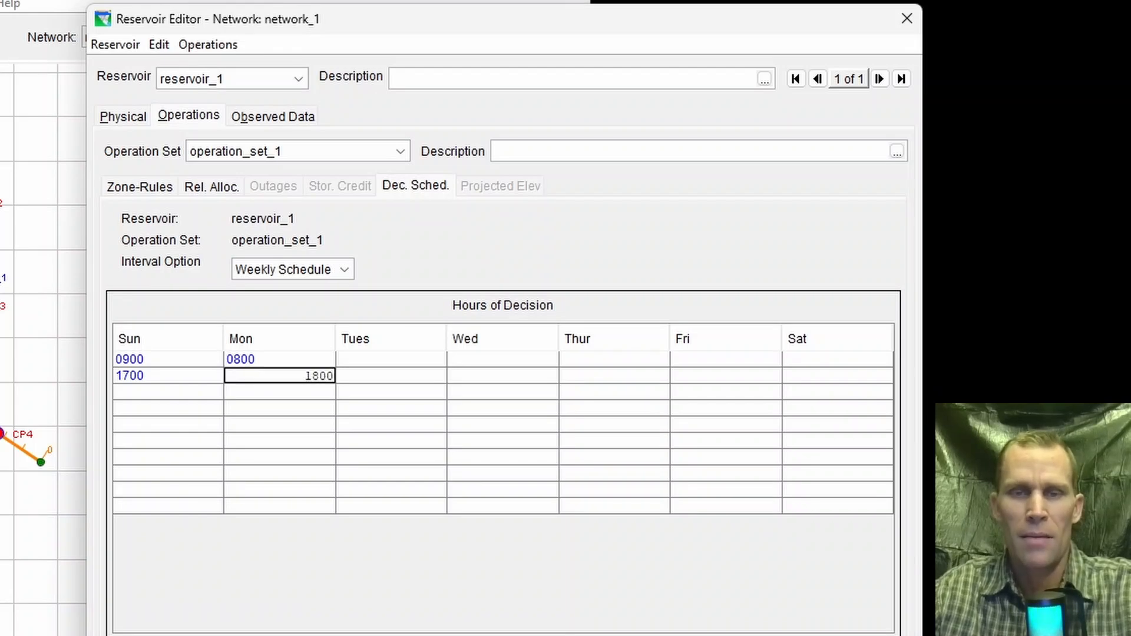
{"action": "key", "text": "Tab"}
{"action": "key", "text": "Up"}
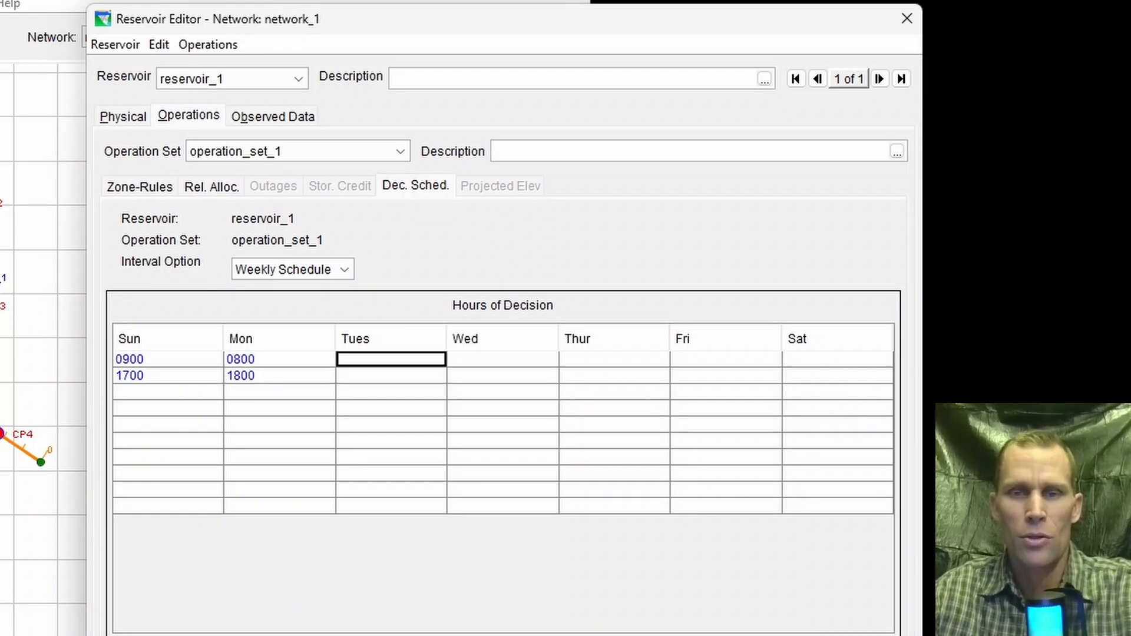
{"action": "key", "text": "Tab"}
{"action": "key", "text": "Tab"}
{"action": "key", "text": "Tab"}
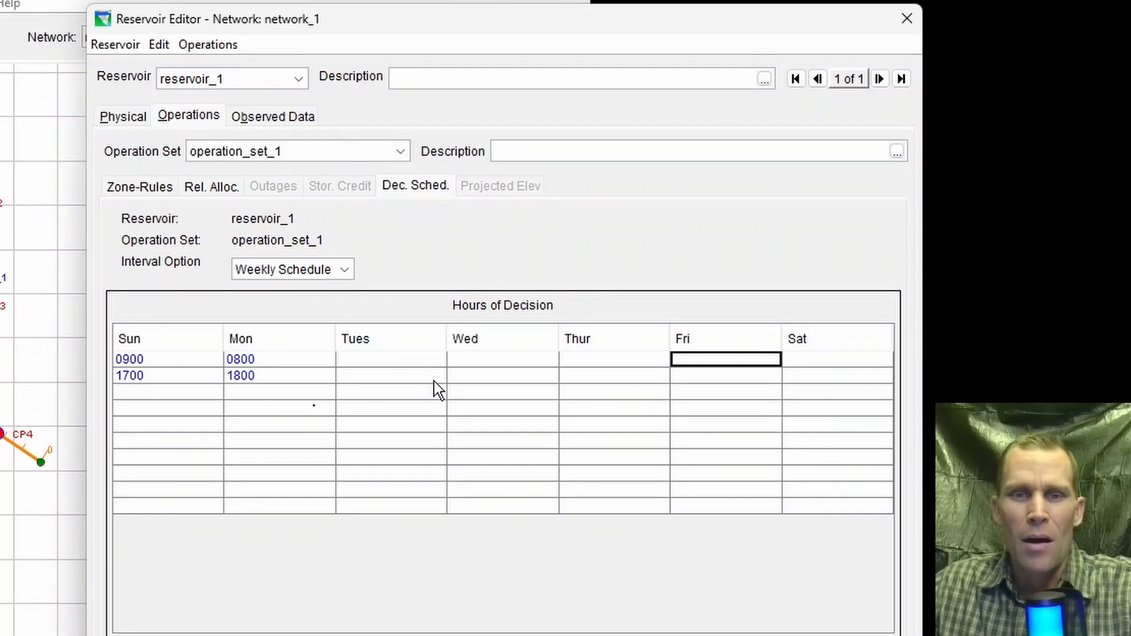
{"action": "left_click", "coordinate": [265, 363]}
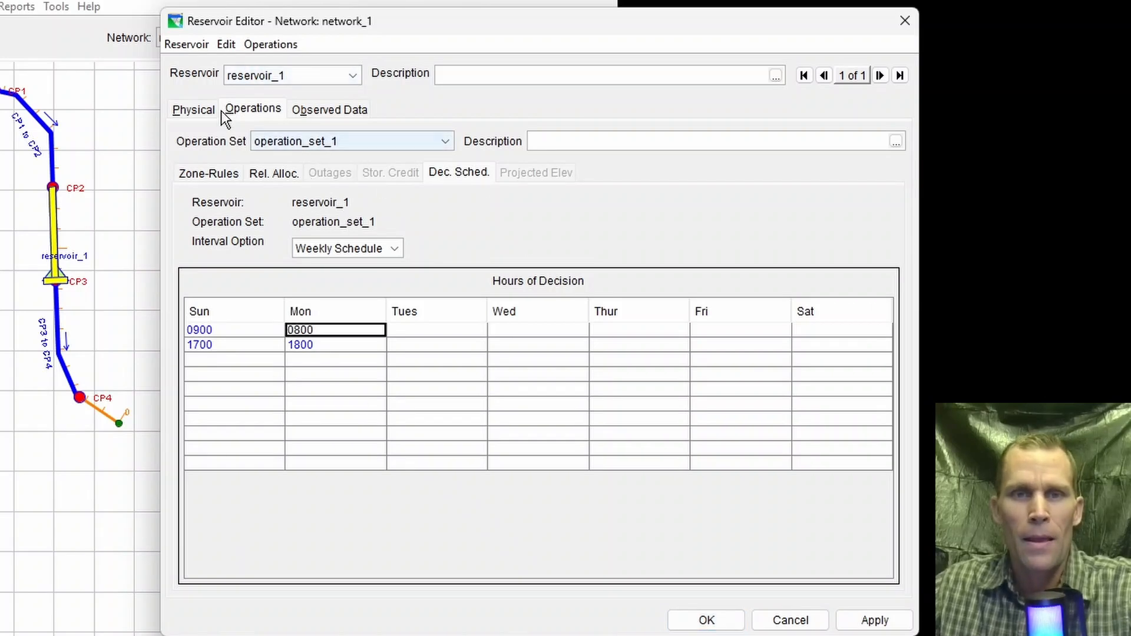
Step: Enable Compute Projected Elevation for operation_set_1 and open its projected elevation settings
{"action": "left_click", "coordinate": [253, 109]}
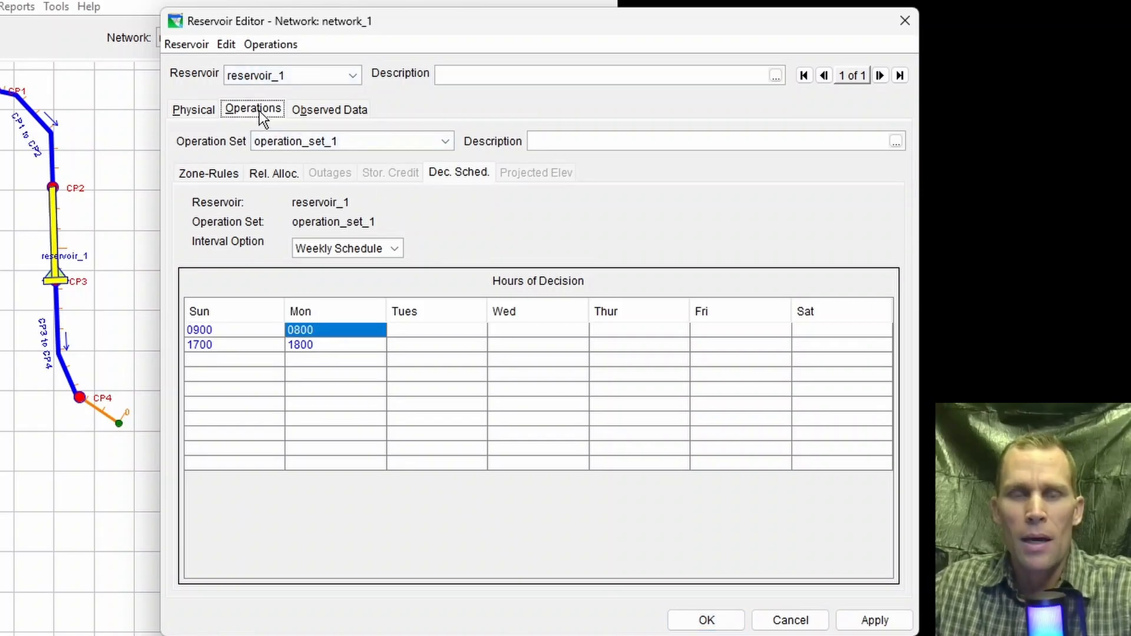
{"action": "left_click", "coordinate": [270, 44]}
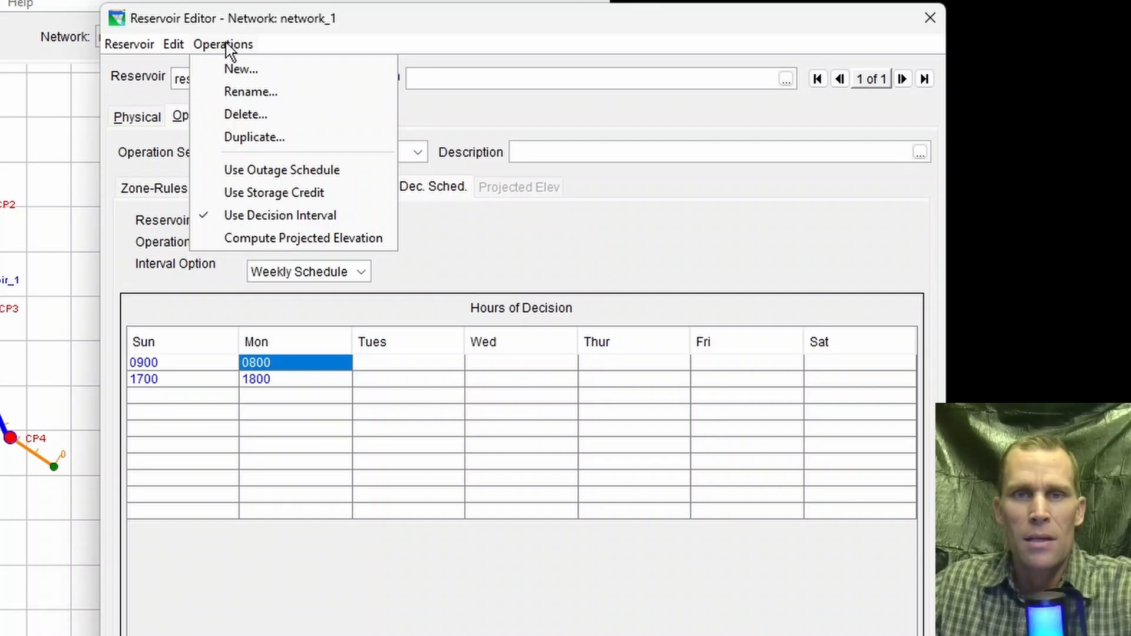
{"action": "left_click", "coordinate": [297, 239]}
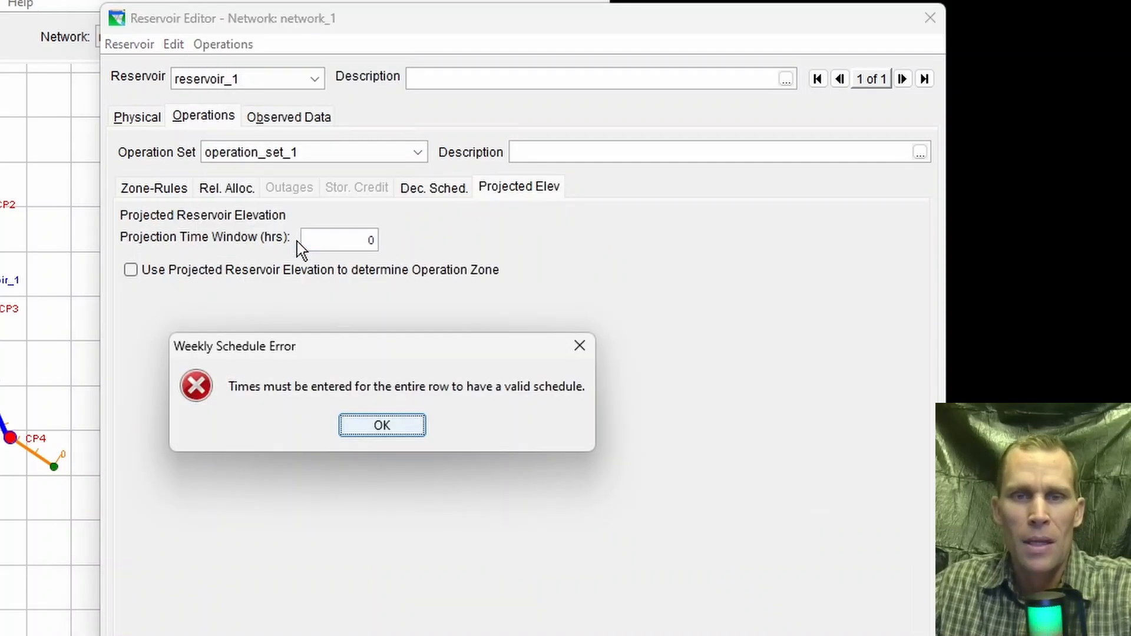
{"action": "left_click", "coordinate": [382, 424]}
{"action": "left_click", "coordinate": [524, 189]}
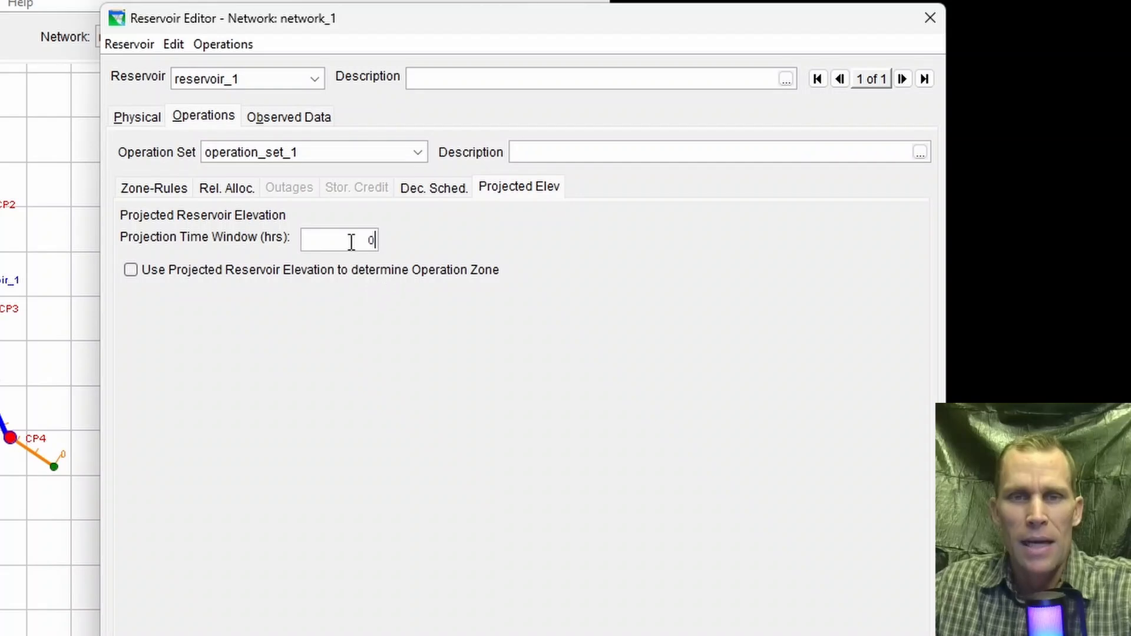
Step: Set the projection time window for the projected reservoir elevation to 1 hr, then replace it with 6 hrs
{"action": "left_click_drag", "start_coordinate": [347, 242], "coordinate": [397, 245]}
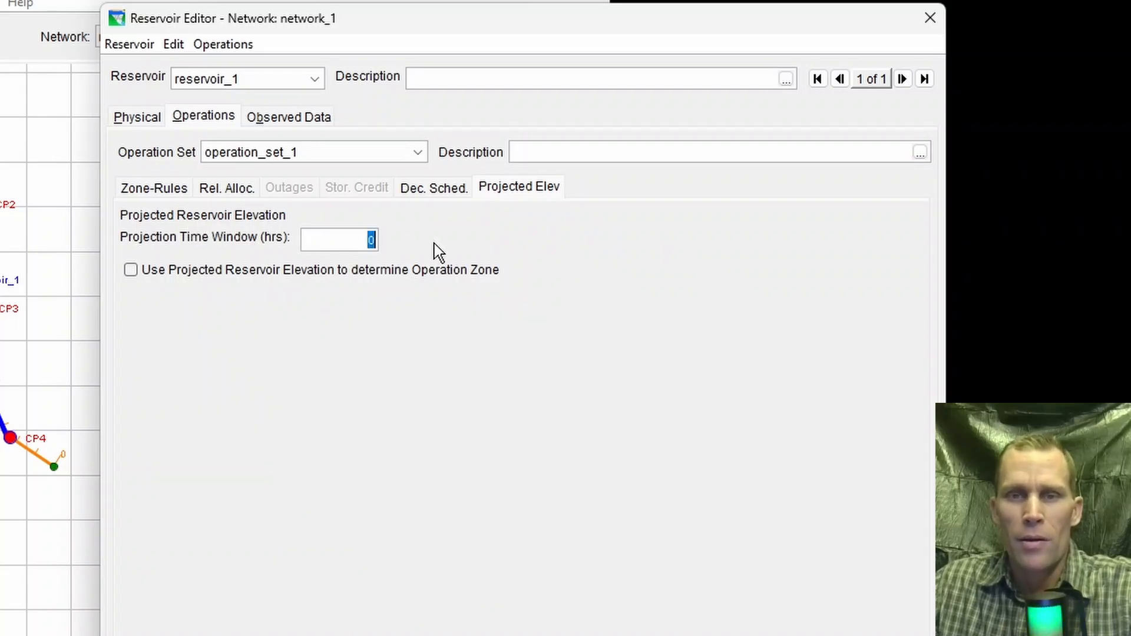
{"action": "left_click", "coordinate": [362, 242]}
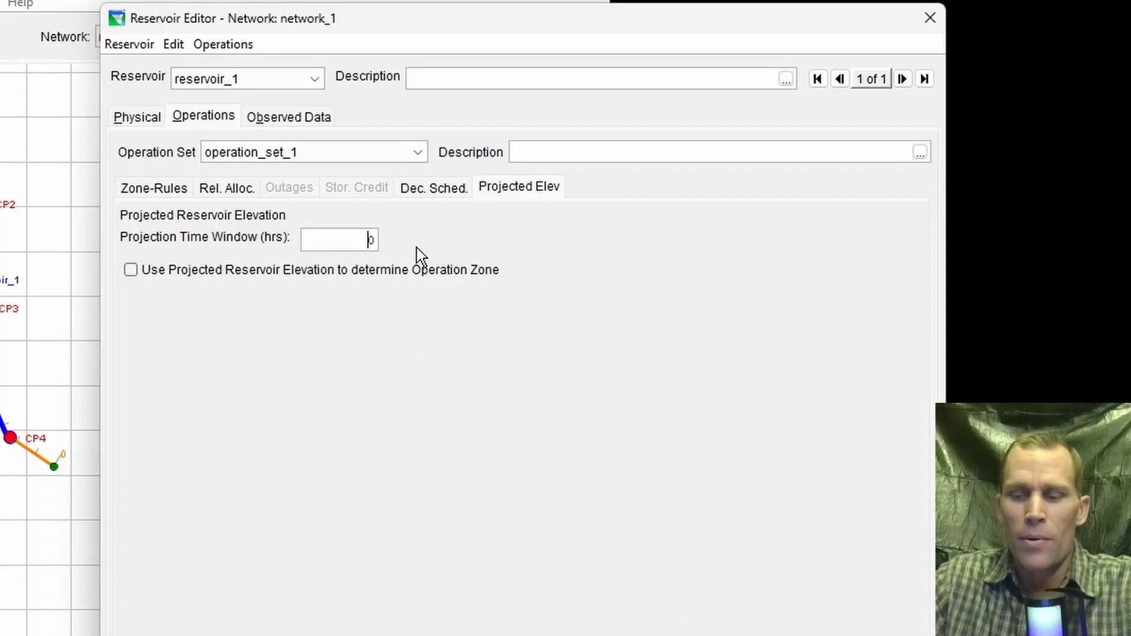
{"action": "key", "text": "Delete"}
{"action": "type", "text": "1"}
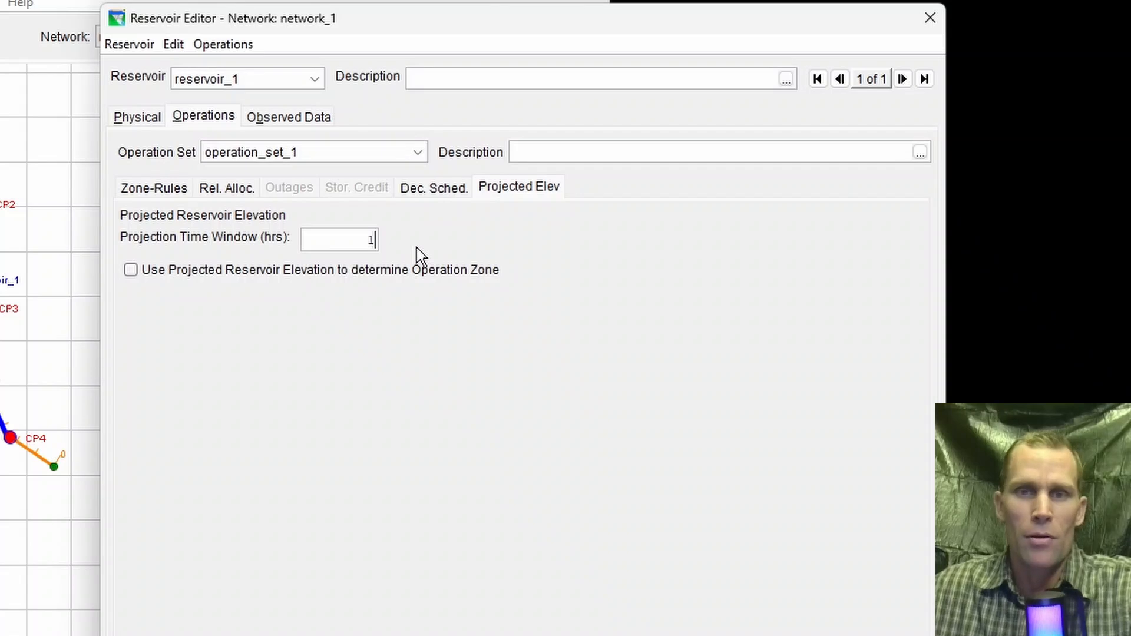
{"action": "key", "text": "shift+Left"}
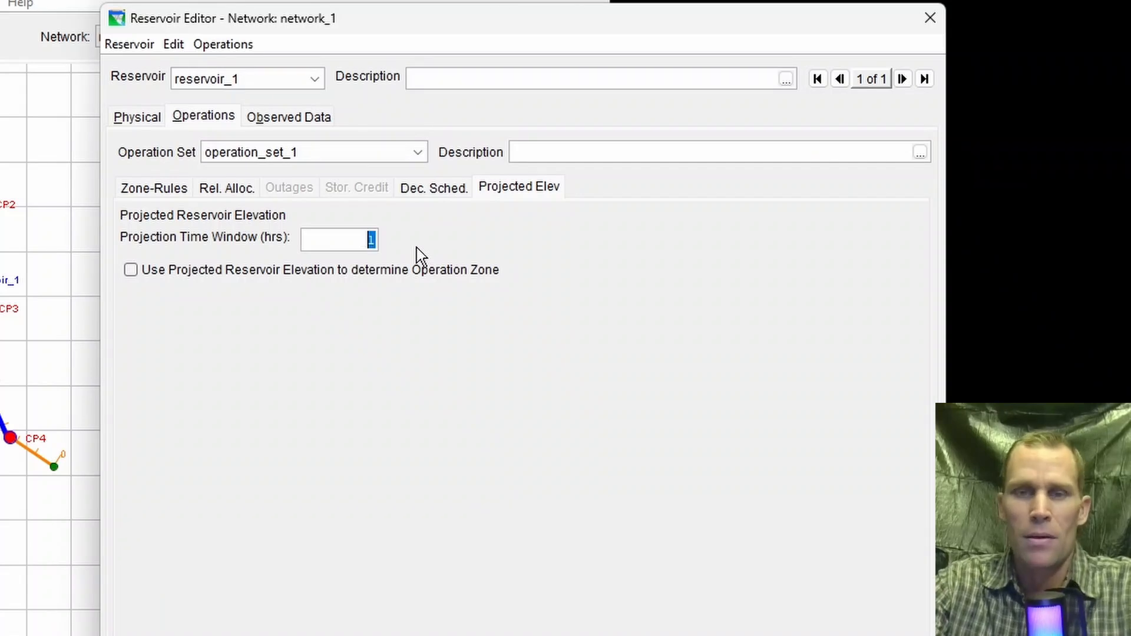
{"action": "type", "text": "6"}
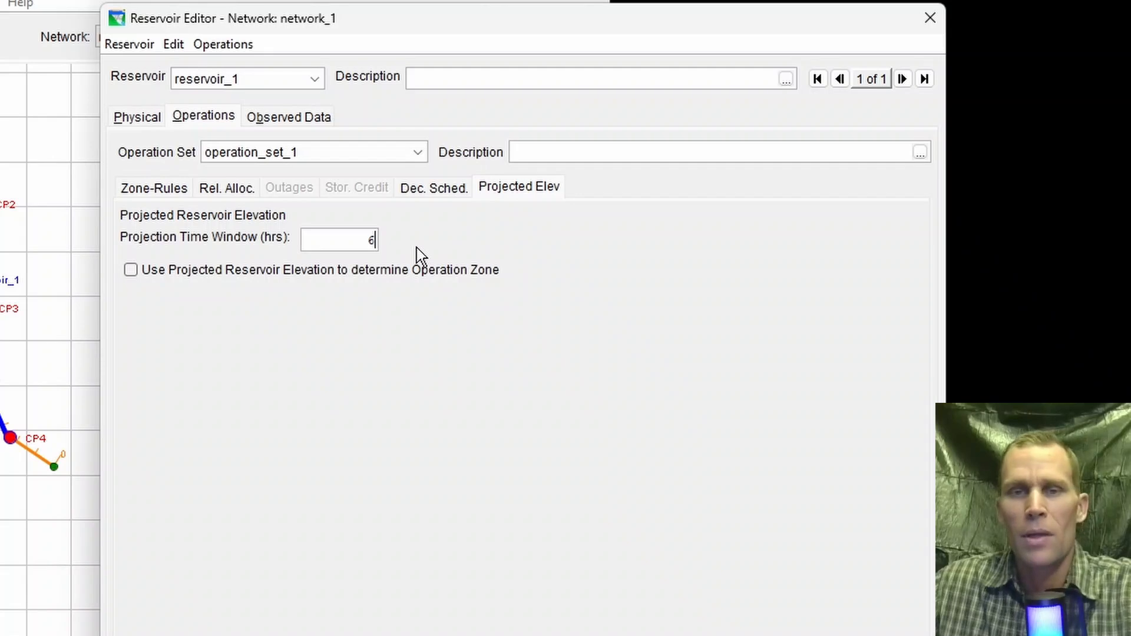
{"action": "key", "text": "Return"}
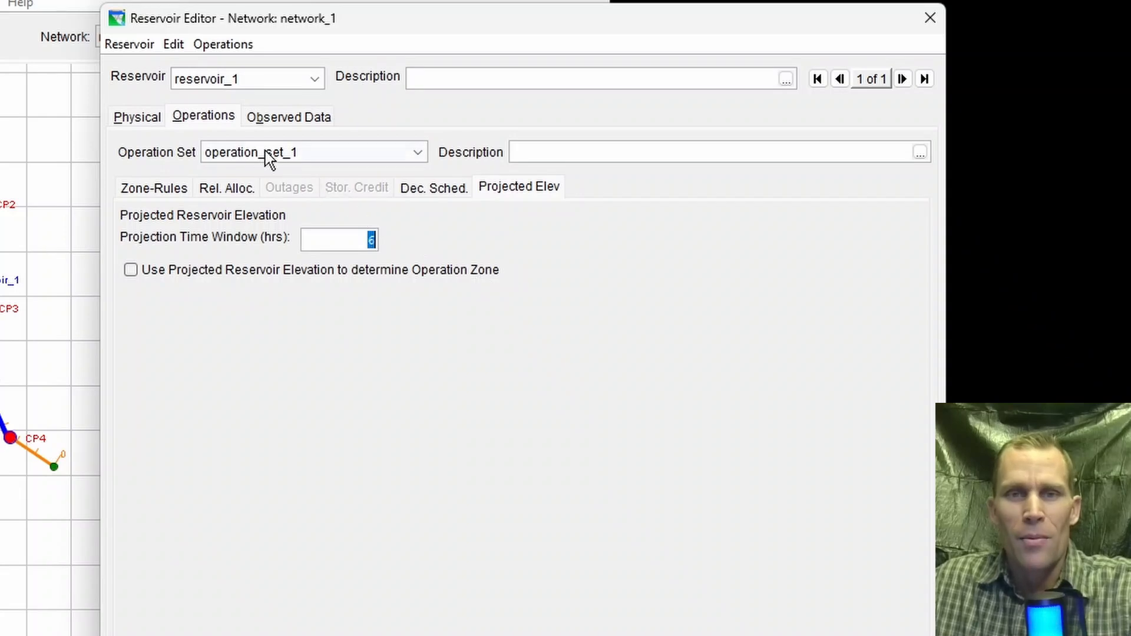
{"action": "left_click", "coordinate": [227, 44]}
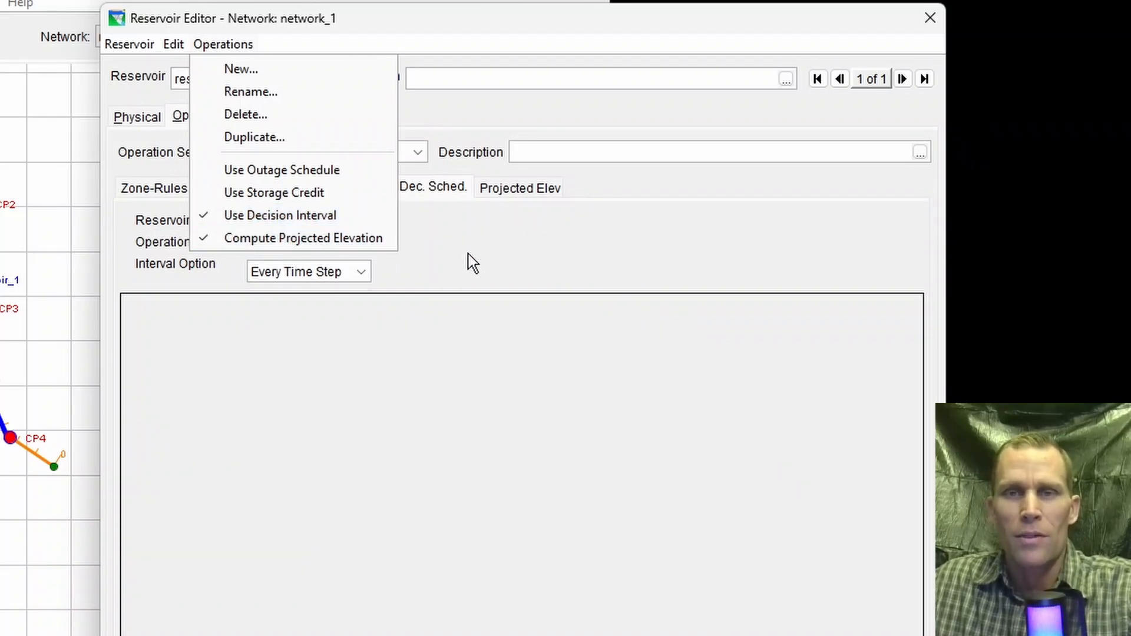
{"action": "left_click", "coordinate": [506, 354]}
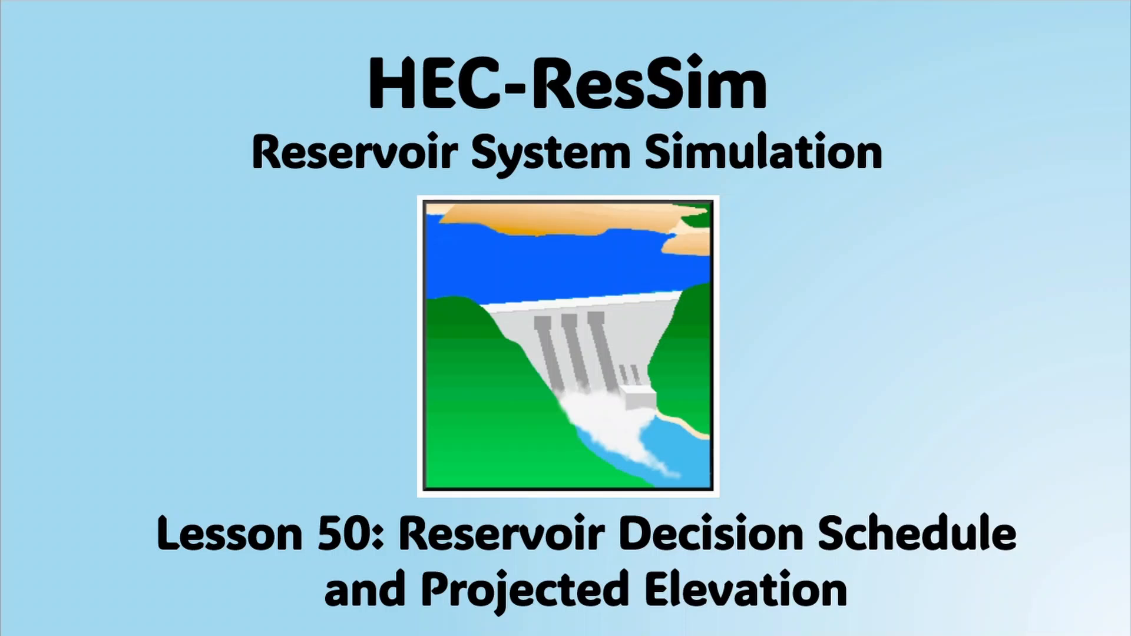